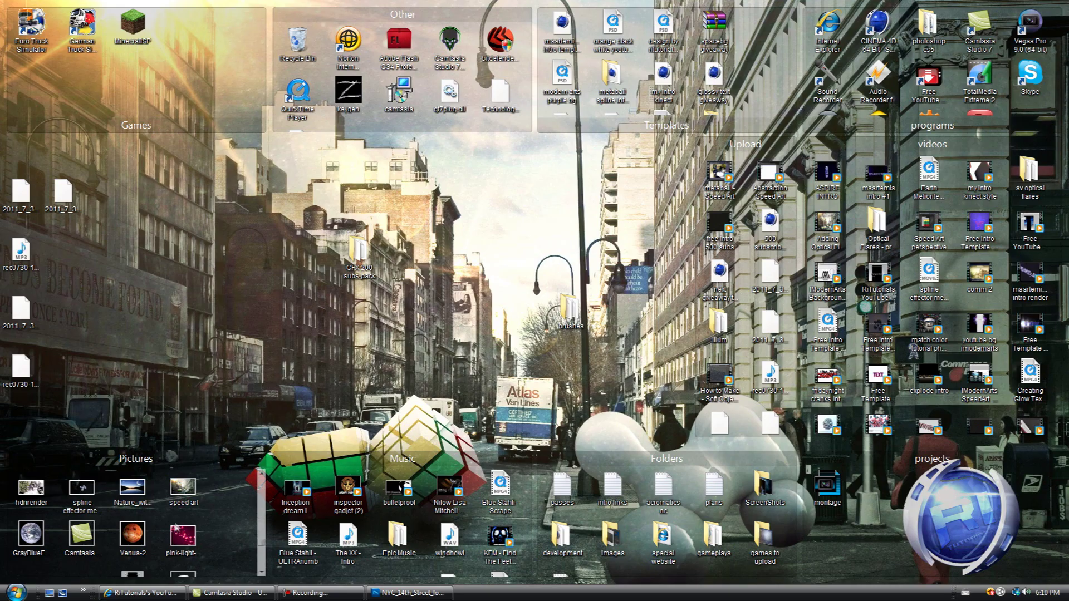
# Find the imodernarts logo 3d image in the desktop Pictures group and drag it onto the street photo
pyautogui.scroll(2, 206, 516)
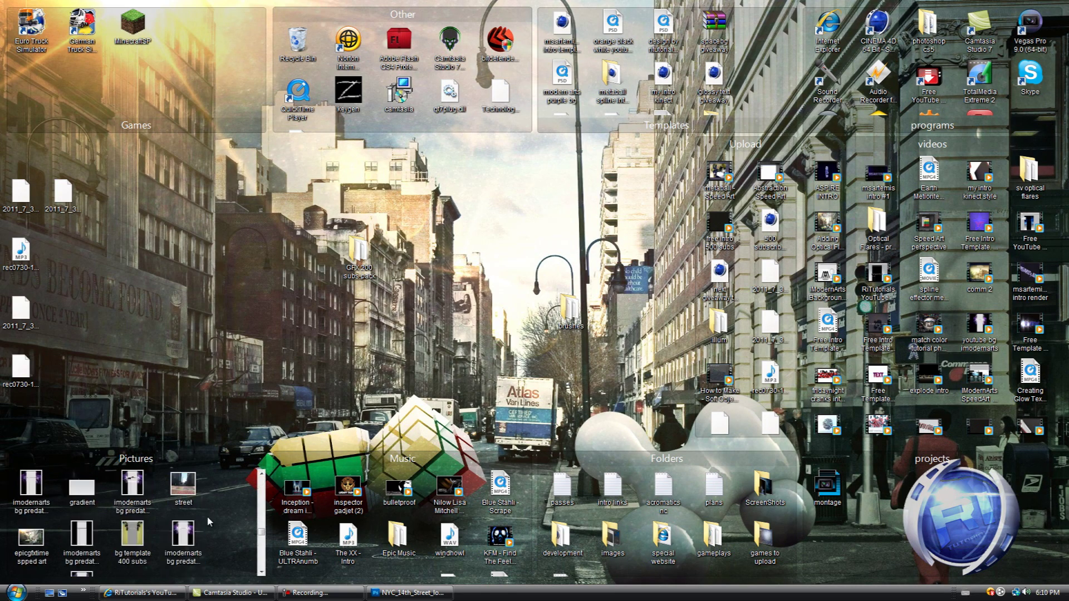
pyautogui.scroll(2, 206, 516)
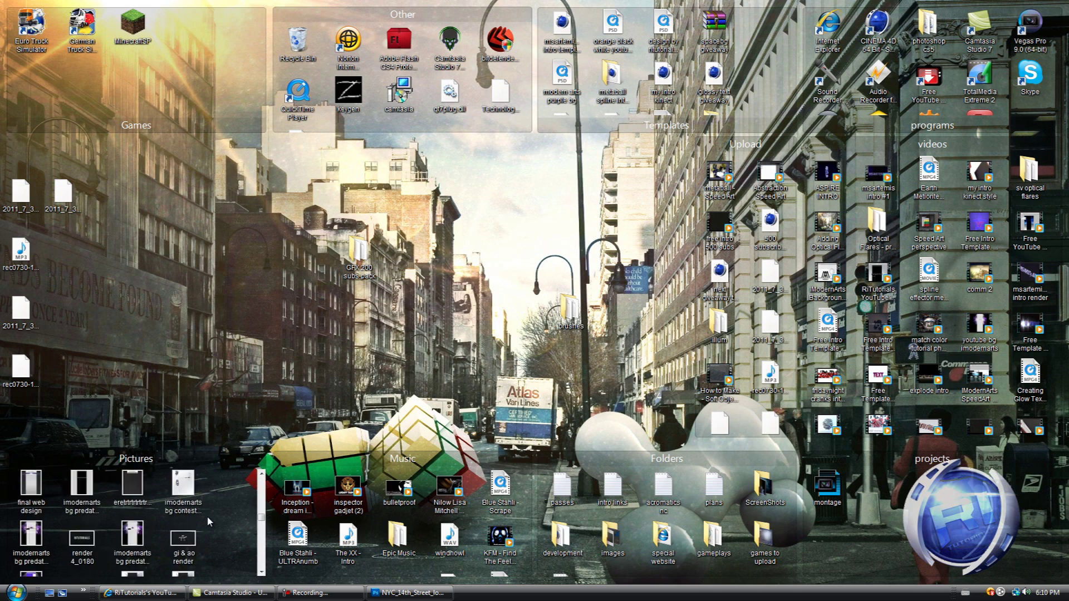
pyautogui.scroll(2, 206, 515)
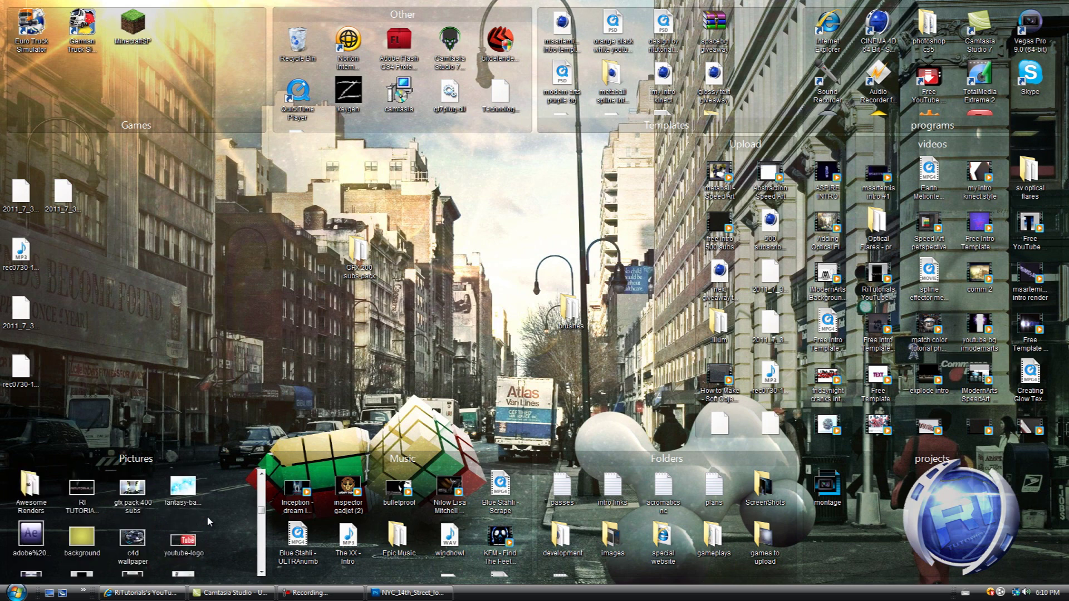
pyautogui.scroll(1, 206, 515)
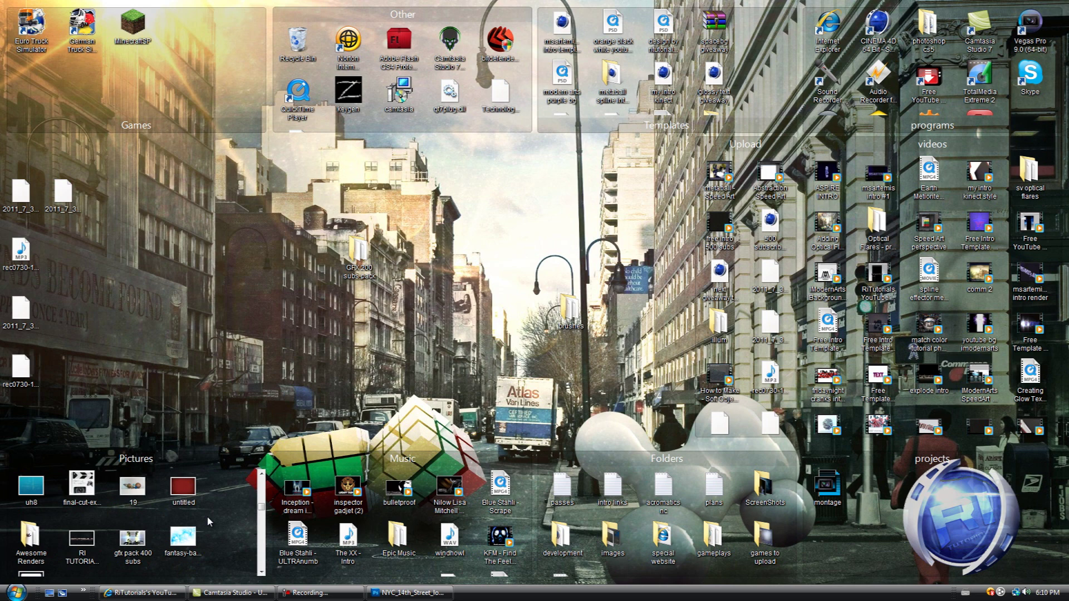
pyautogui.scroll(1, 206, 522)
pyautogui.scroll(1, 208, 519)
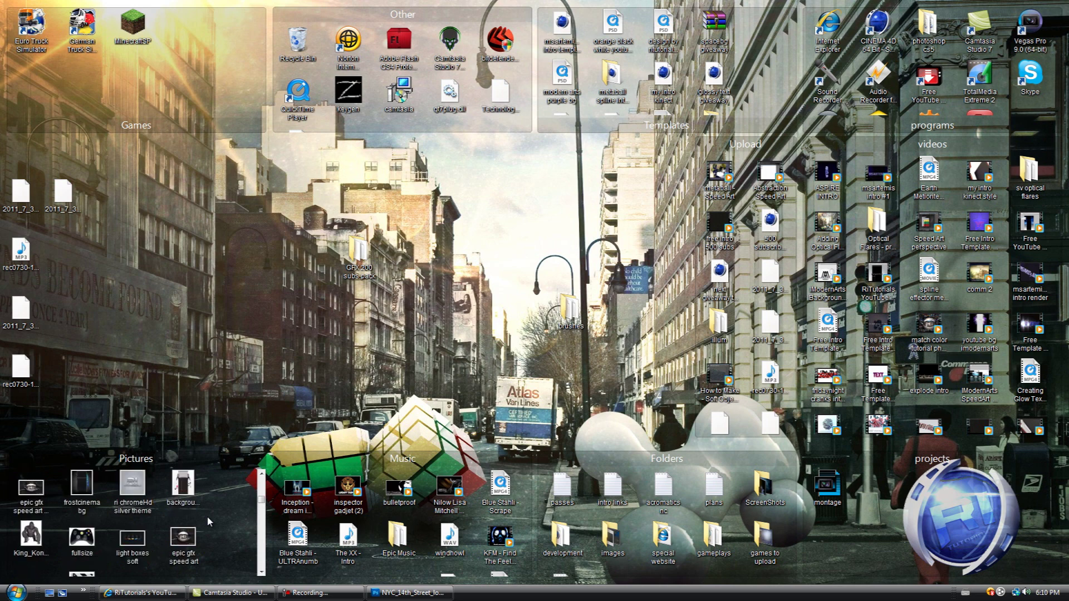
pyautogui.scroll(2, 205, 516)
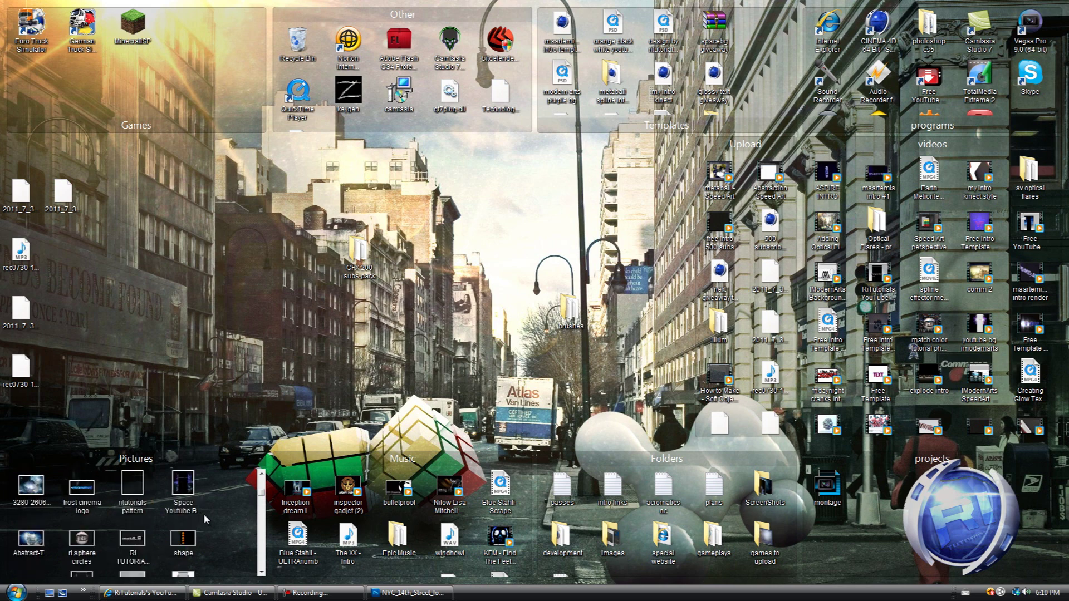
pyautogui.scroll(1, 212, 512)
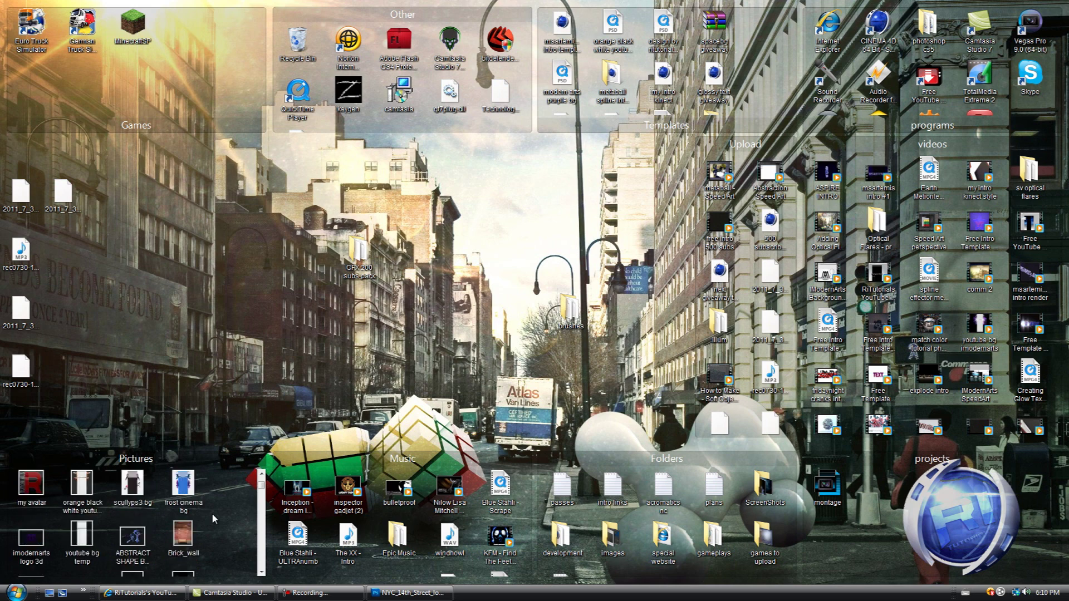
pyautogui.scroll(1, 212, 513)
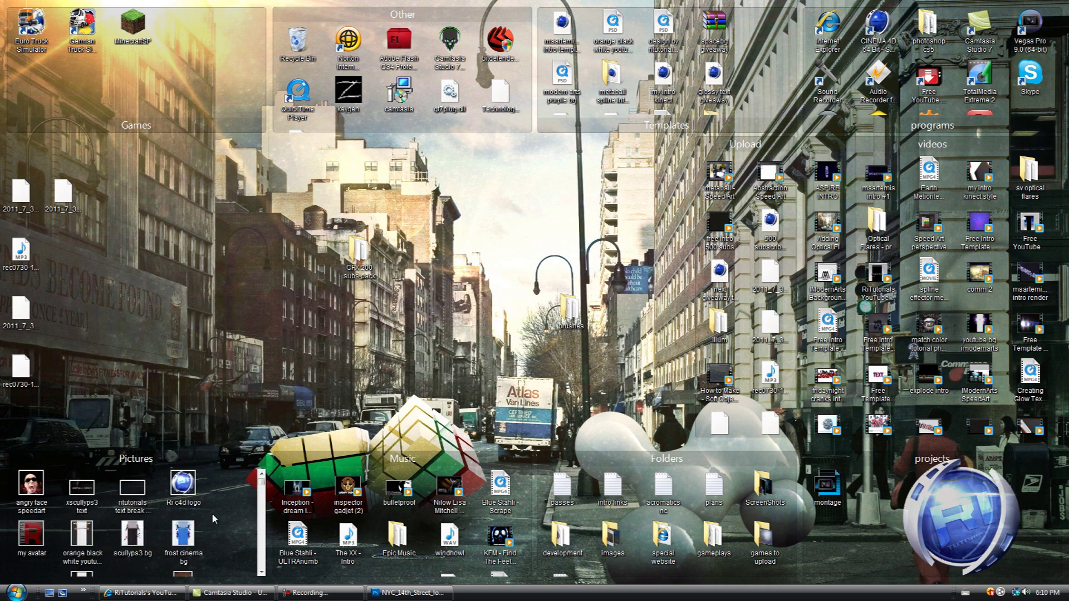
pyautogui.scroll(-3, 231, 504)
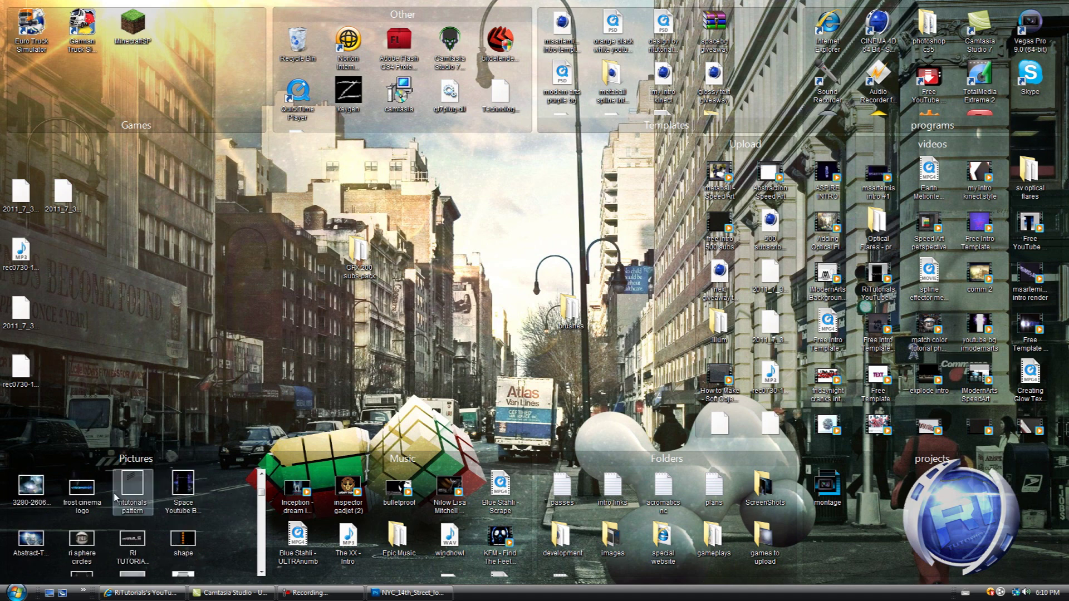
pyautogui.scroll(1, 115, 497)
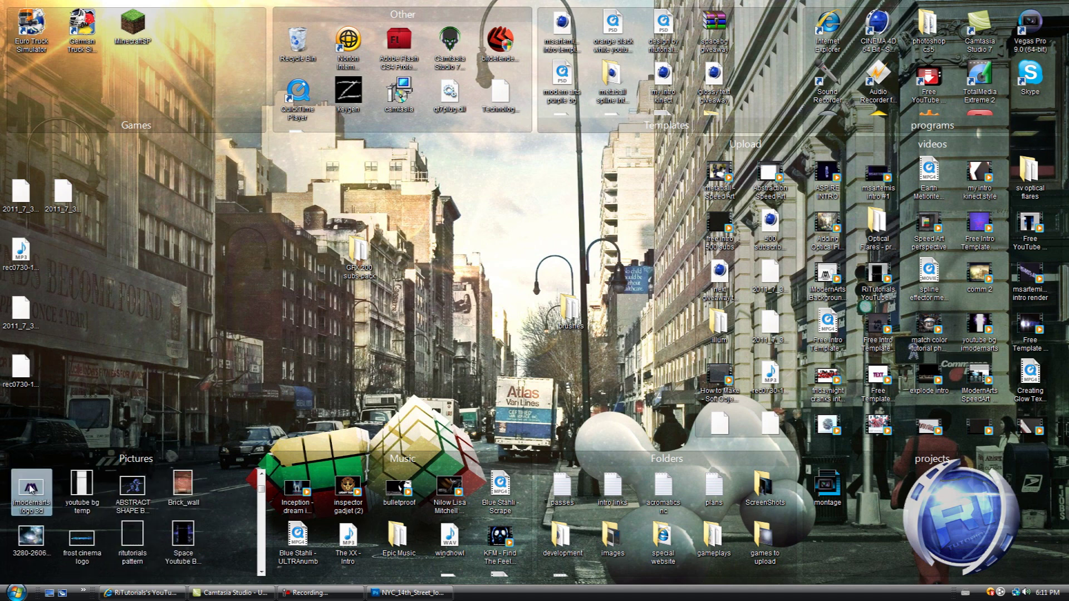
pyautogui.hotkey('alt', 'Tab')
pyautogui.moveTo(397, 464); pyautogui.dragTo(346, 423)
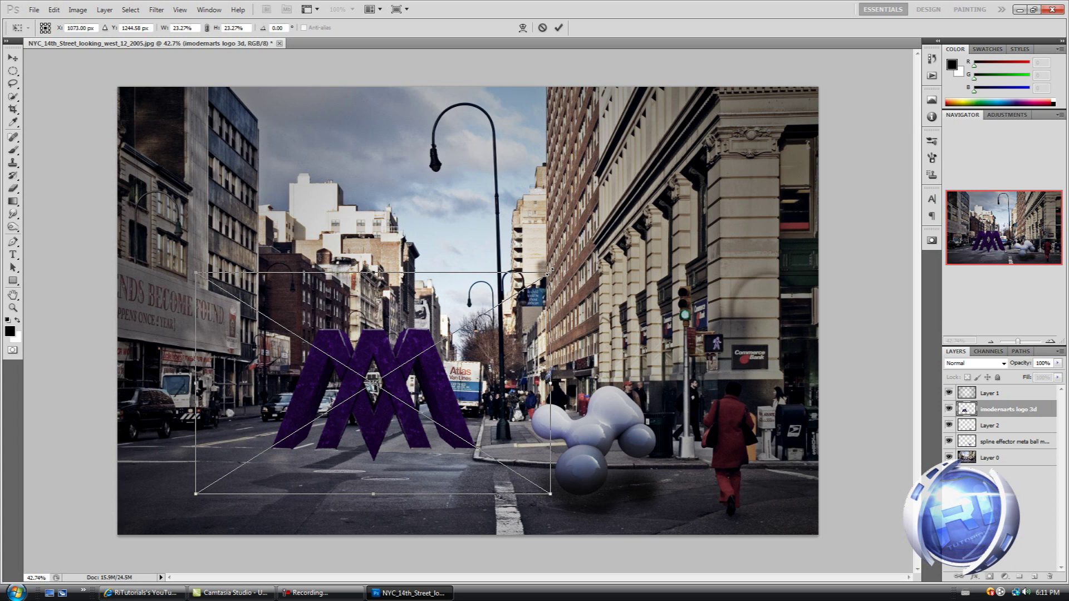
# Scale the logo to about 15.65% and commit it on the road left of the truck
pyautogui.moveTo(550, 272); pyautogui.dragTo(434, 345)
pyautogui.moveTo(392, 424); pyautogui.dragTo(414, 418)
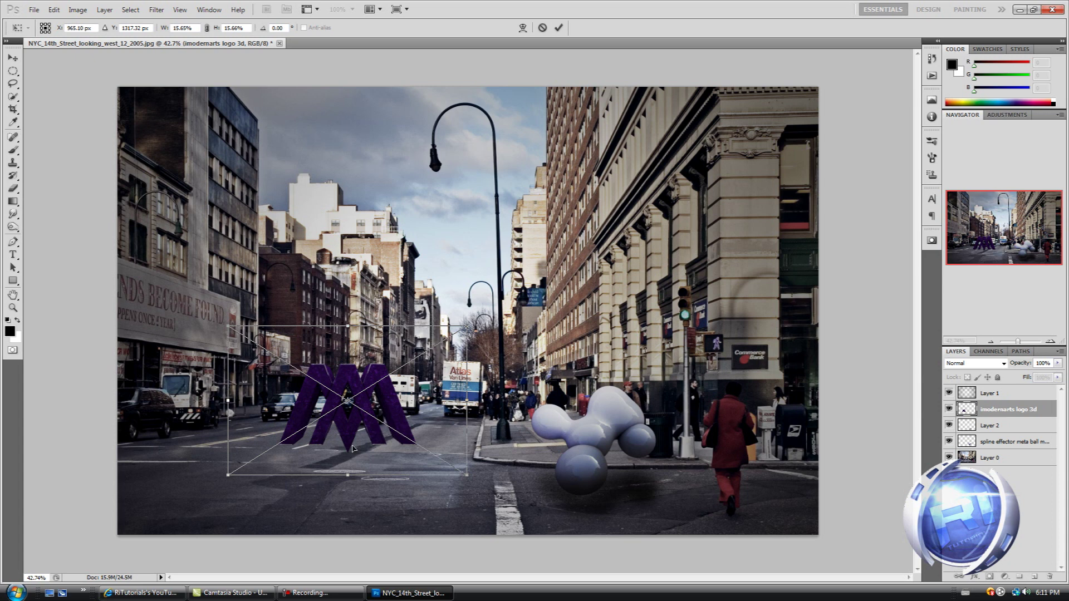
pyautogui.press('Return')
pyautogui.press('e')
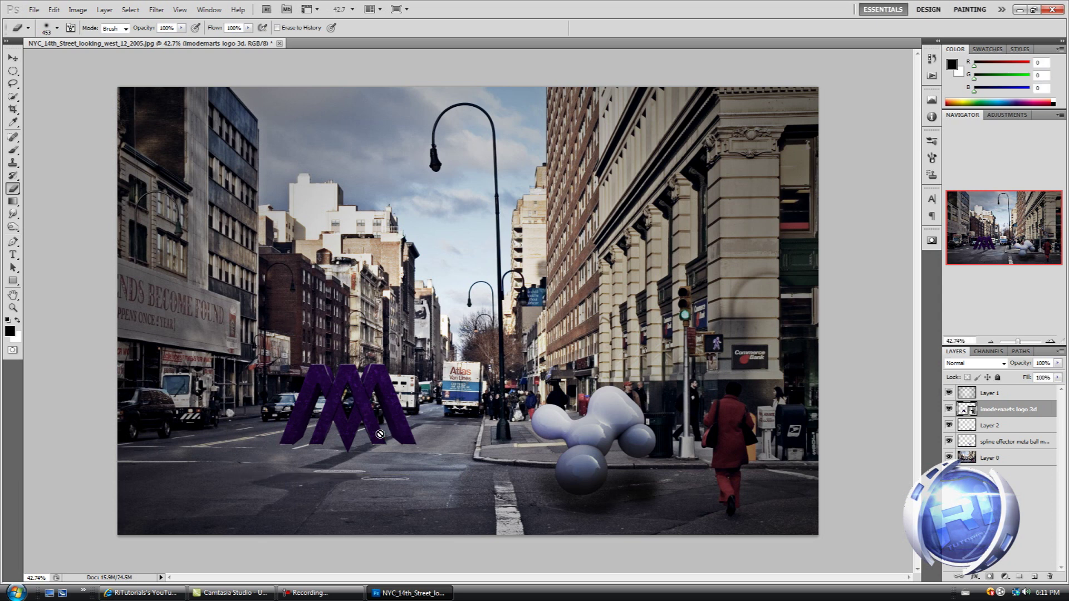
# Rasterize the logo's smart object layer so its pixels can be erased
pyautogui.click(320, 388)
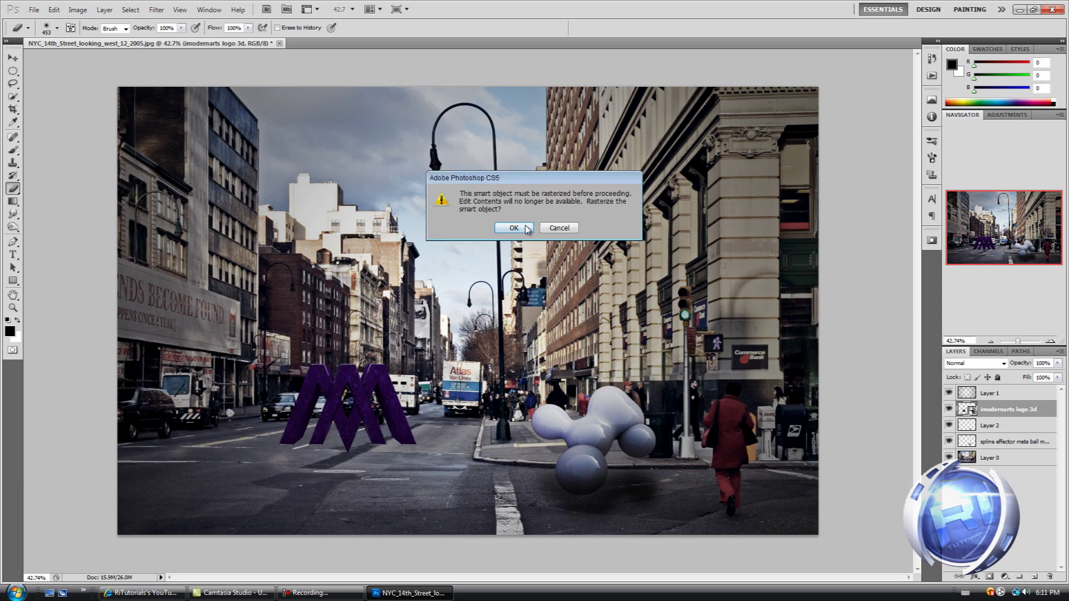
pyautogui.click(513, 229)
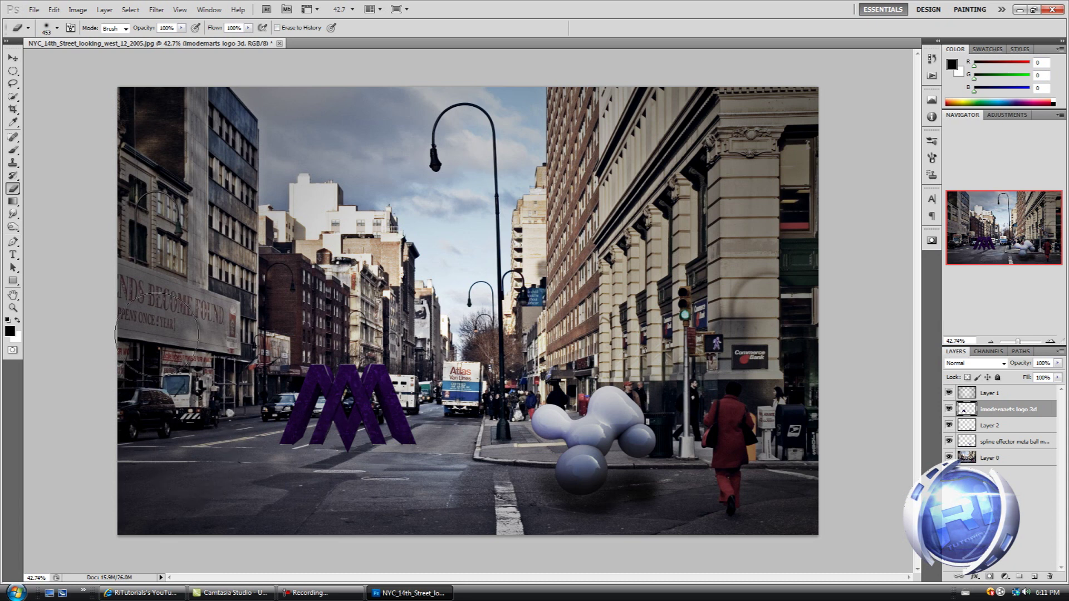
# Apply Brightness/Contrast to the logo with Brightness 21 and Contrast 45
pyautogui.click(78, 10)
pyautogui.moveTo(141, 37)
pyautogui.click(216, 37)
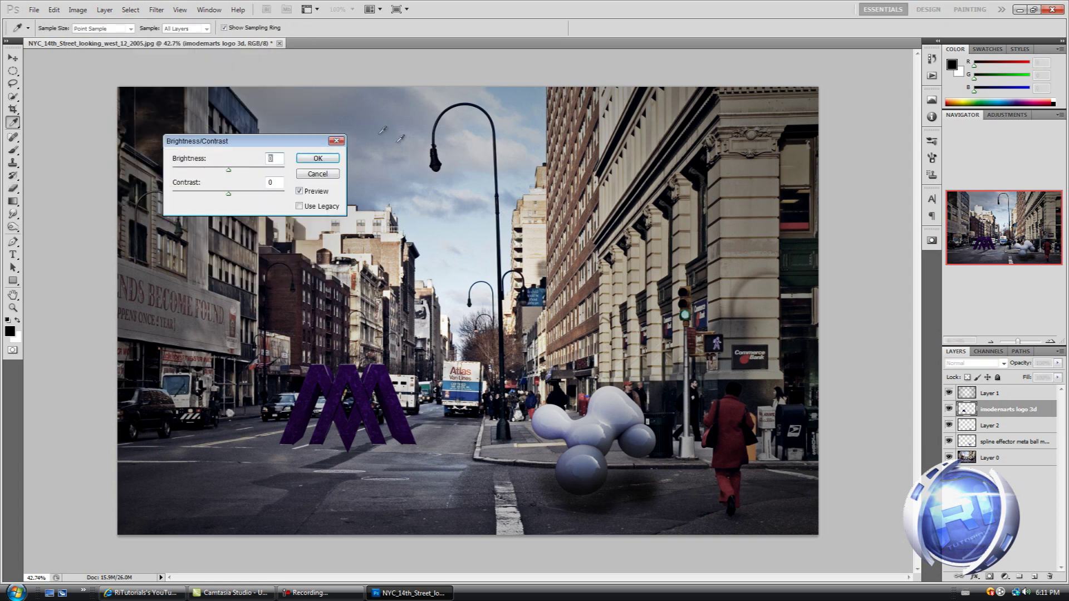
pyautogui.moveTo(234, 171); pyautogui.dragTo(238, 171)
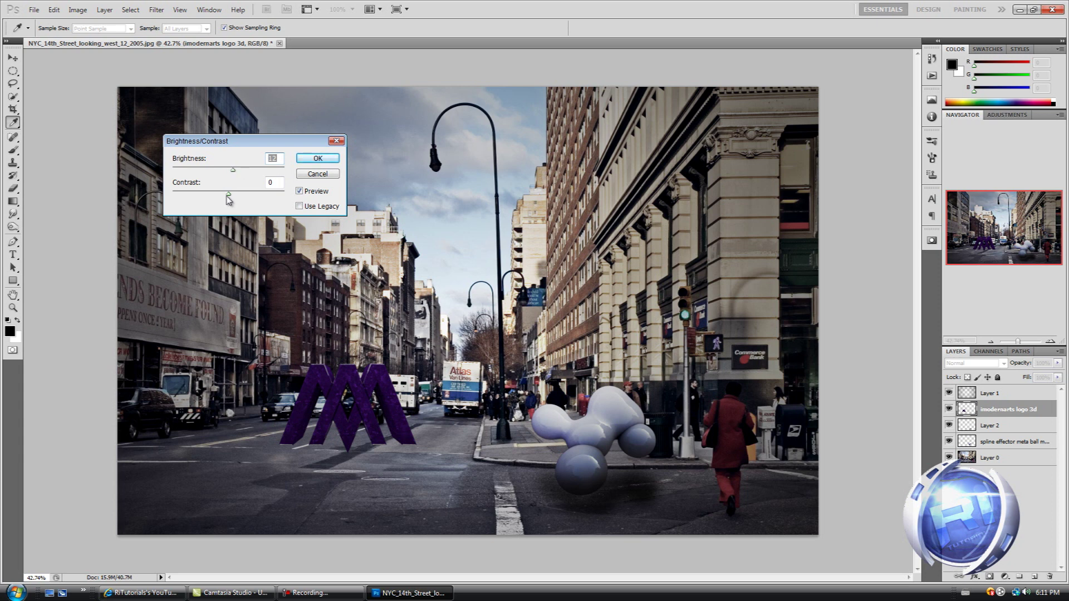
pyautogui.moveTo(228, 194); pyautogui.dragTo(256, 192)
pyautogui.click(312, 160)
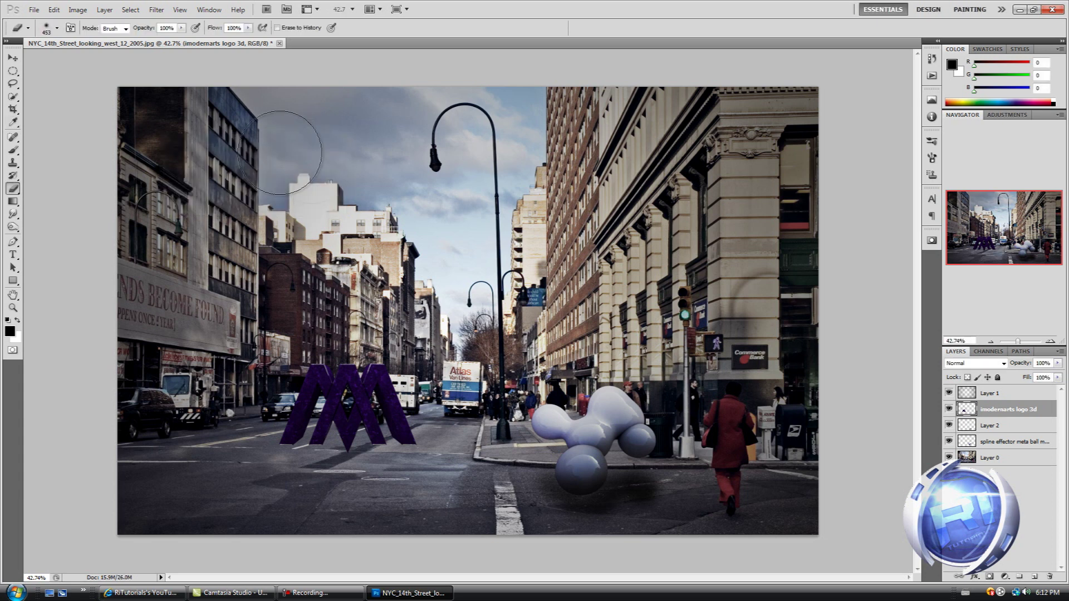
# Apply Levels to the logo with the black input point at 13
pyautogui.click(77, 10)
pyautogui.moveTo(94, 39)
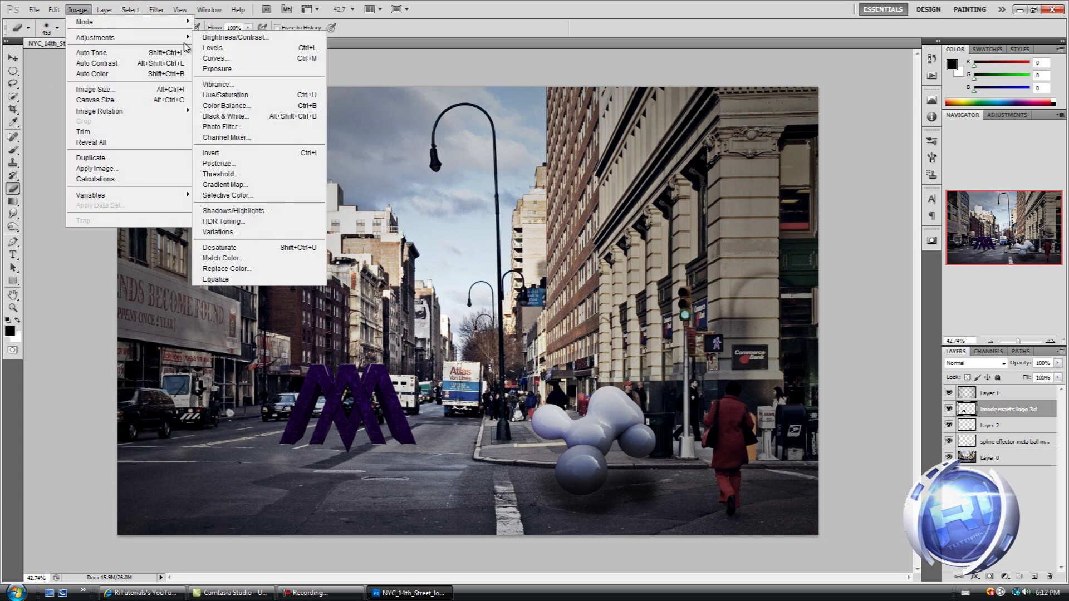
pyautogui.click(248, 50)
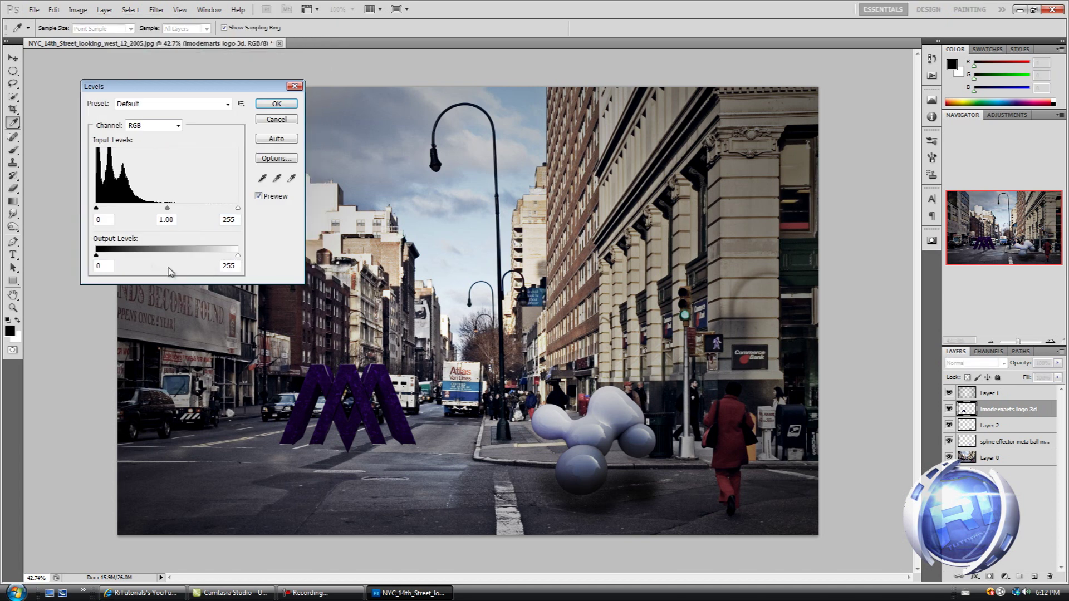
pyautogui.moveTo(97, 210); pyautogui.dragTo(71, 205)
pyautogui.click(277, 104)
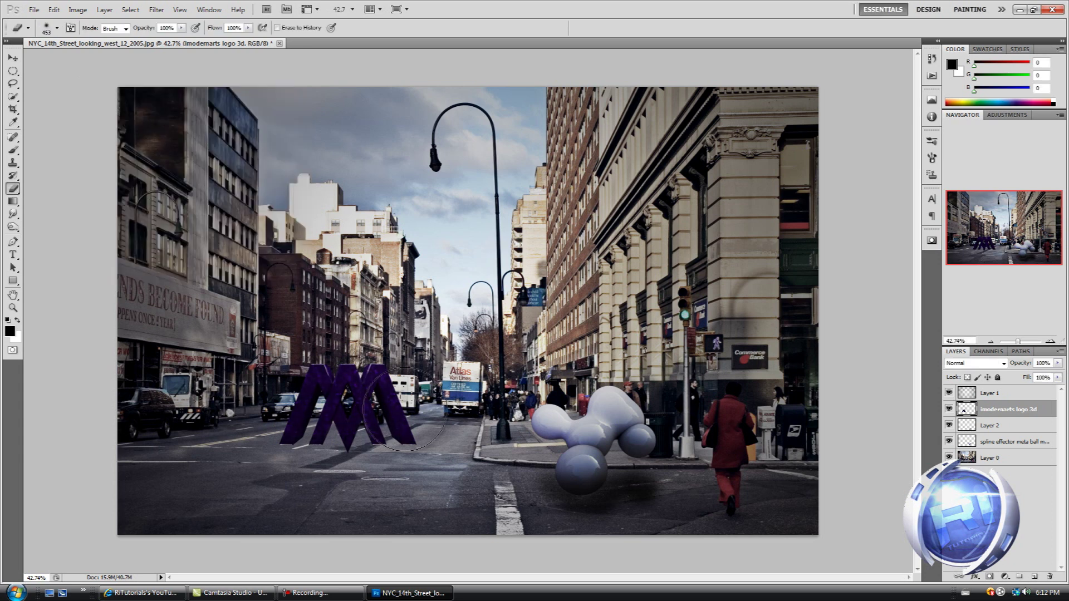
# Apply a Vibrance adjustment of +23 to the logo
pyautogui.click(77, 9)
pyautogui.moveTo(112, 38)
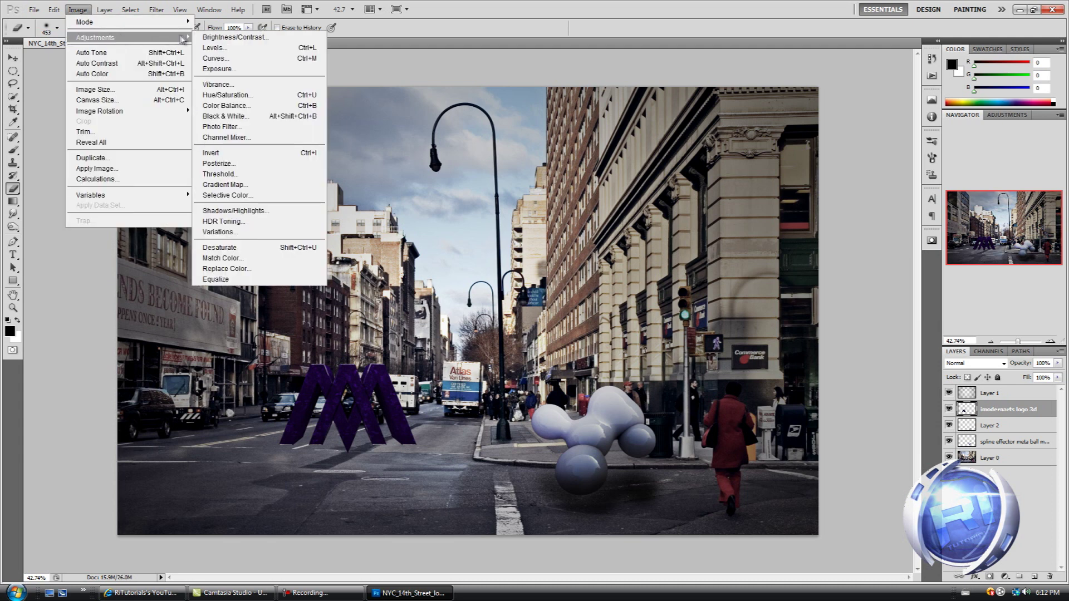
pyautogui.click(226, 83)
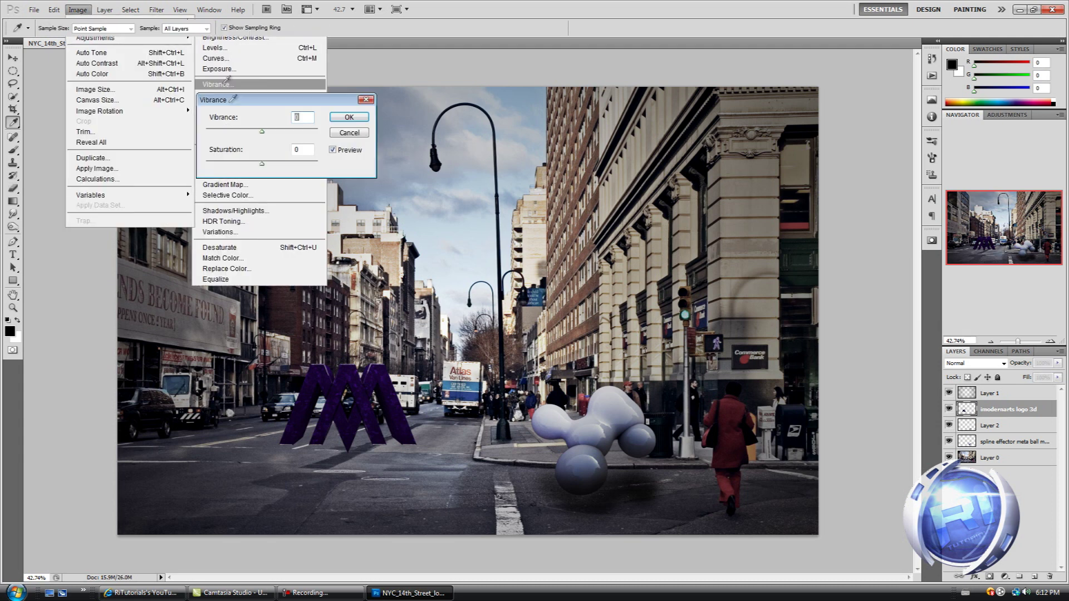
pyautogui.moveTo(261, 133)
pyautogui.mouseDown()
pyautogui.moveTo(332, 140)
pyautogui.moveTo(172, 158)
pyautogui.moveTo(240, 146)
pyautogui.moveTo(176, 155)
pyautogui.moveTo(363, 155)
pyautogui.moveTo(249, 156)
pyautogui.moveTo(262, 146)
pyautogui.mouseUp()
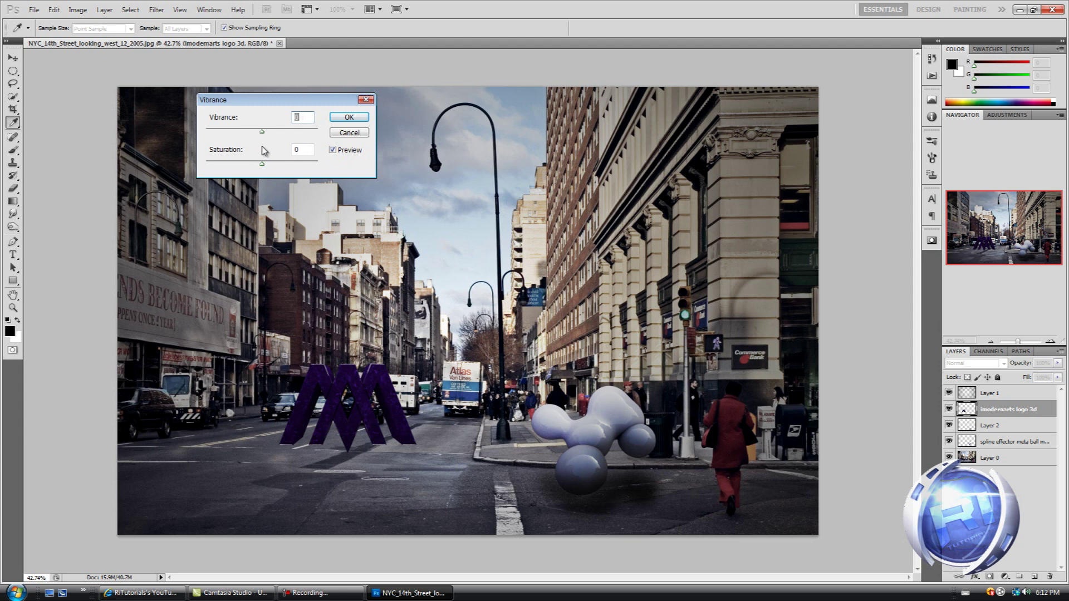
pyautogui.click(349, 117)
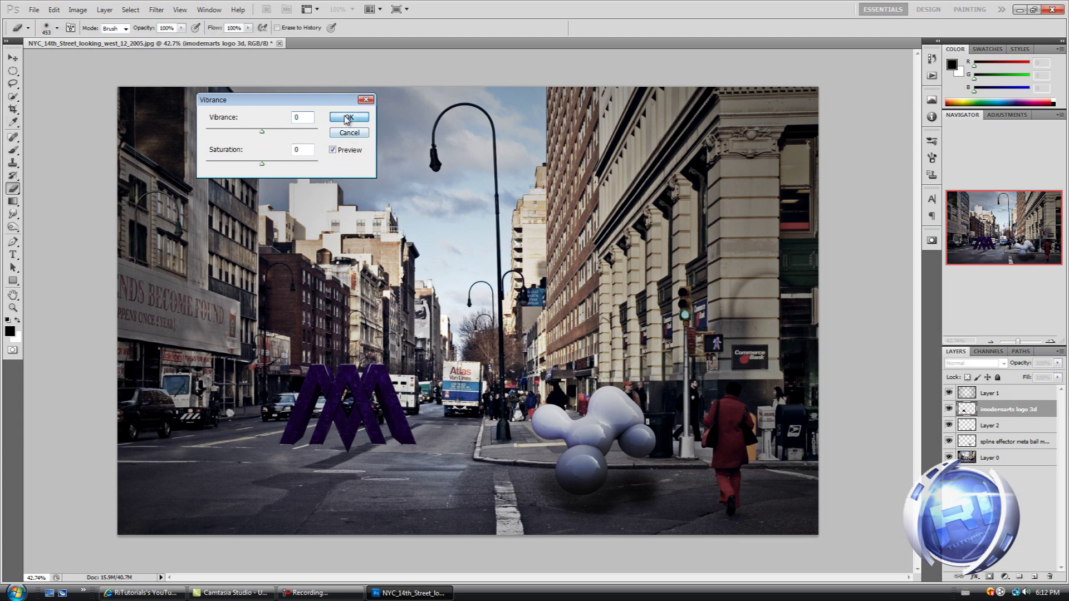
# Color-balance the logo: midtones +43 toward red, shadows shifted toward blue
pyautogui.click(76, 10)
pyautogui.moveTo(131, 38)
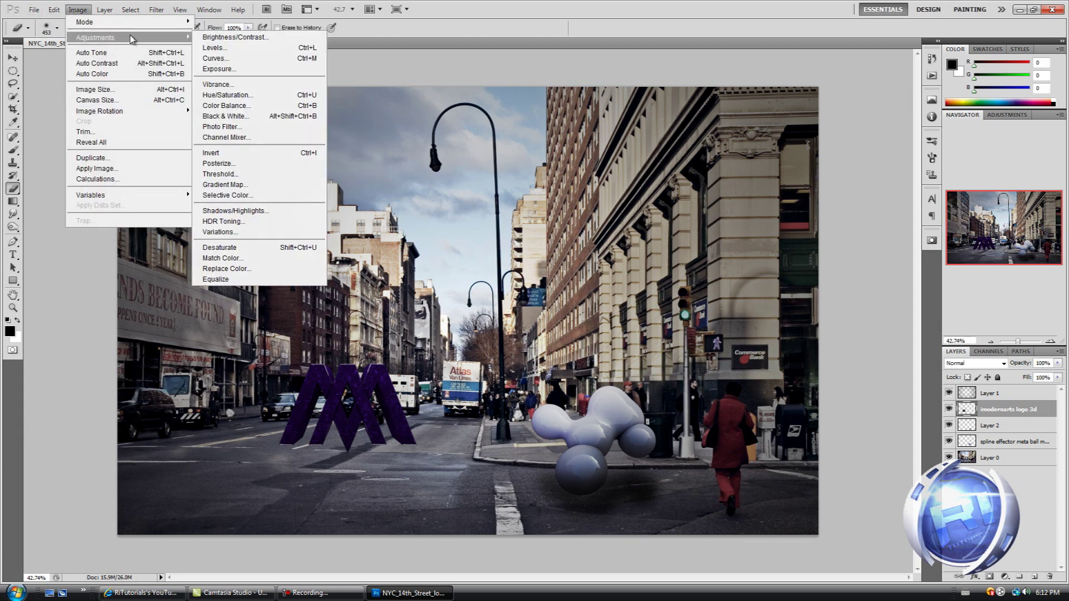
pyautogui.click(232, 106)
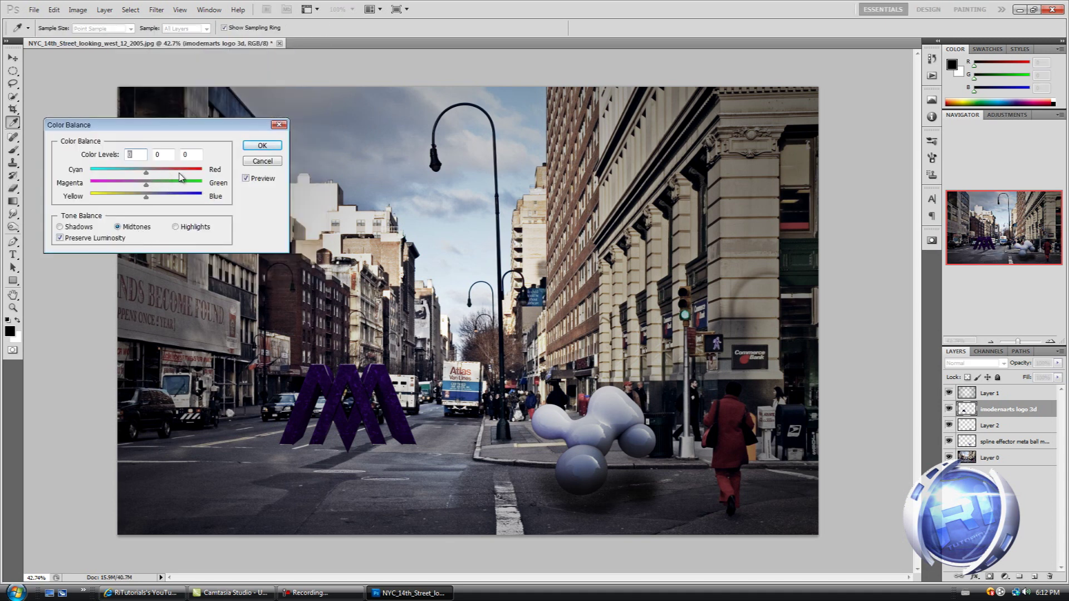
pyautogui.moveTo(147, 172); pyautogui.dragTo(171, 174)
pyautogui.click(71, 228)
pyautogui.moveTo(146, 197); pyautogui.dragTo(160, 202)
pyautogui.press('Tab')
pyautogui.press('Tab')
pyautogui.click(262, 146)
pyautogui.press('e')
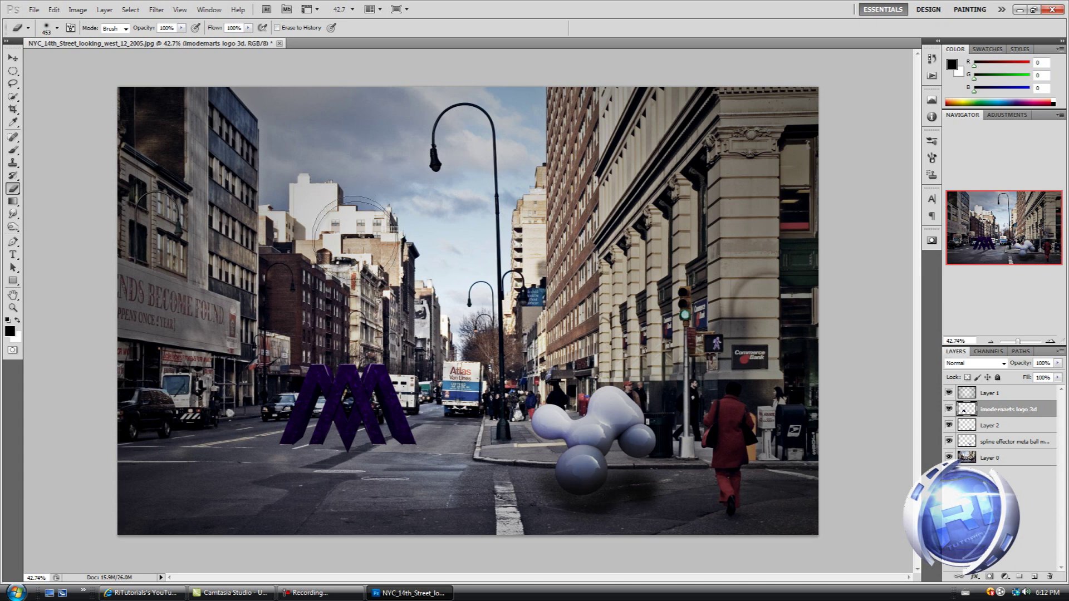
# Dodge the purple M logo to lighten it, including across its base
pyautogui.click(15, 221)
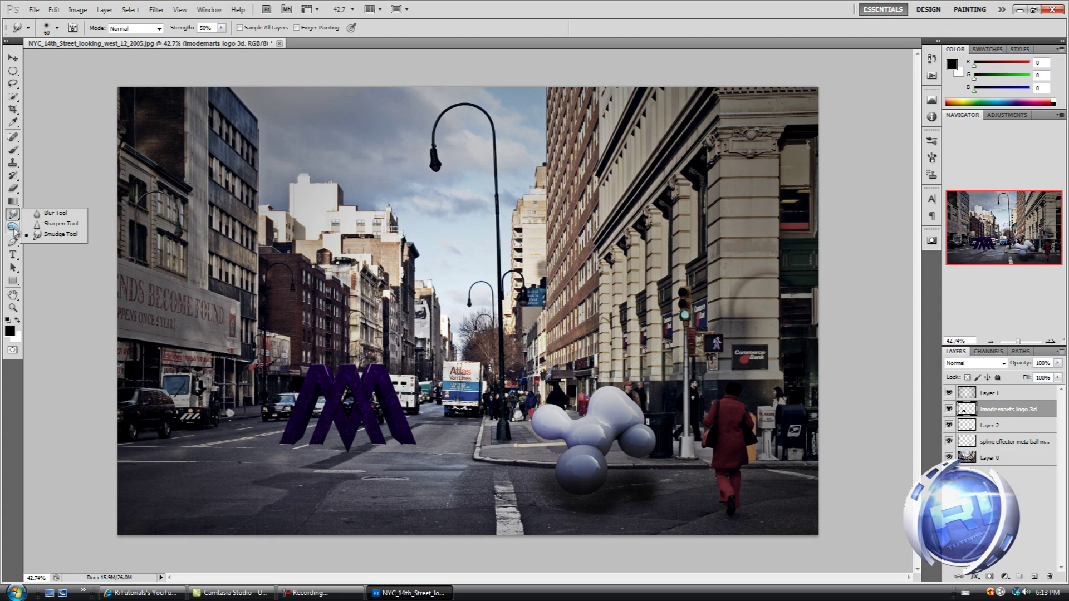
pyautogui.click(12, 227)
pyautogui.click(50, 227)
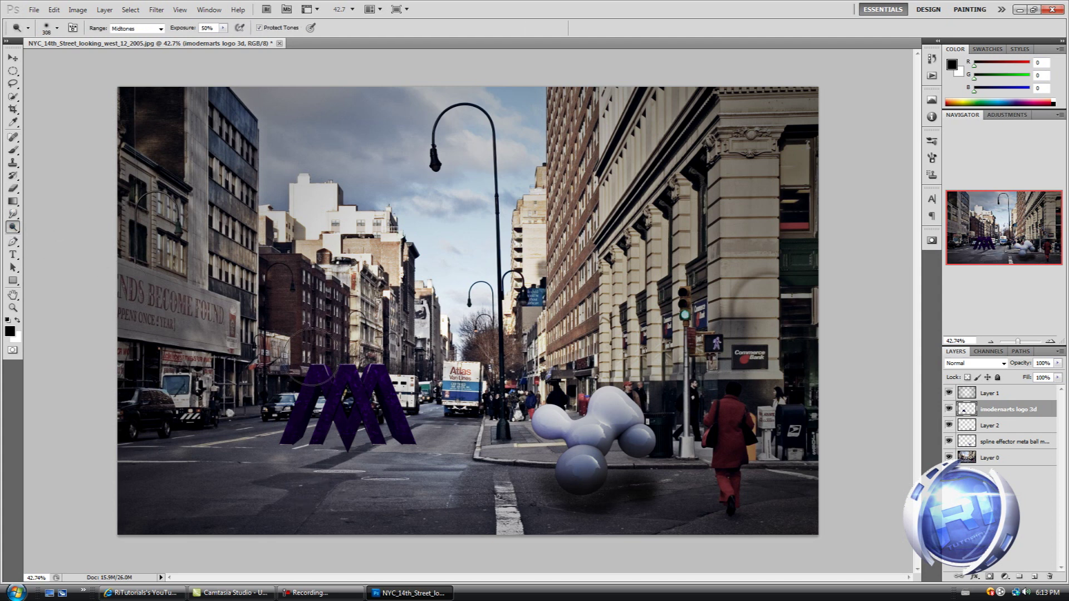
pyautogui.moveTo(326, 367)
pyautogui.mouseDown()
pyautogui.moveTo(409, 386)
pyautogui.moveTo(365, 378)
pyautogui.moveTo(390, 356)
pyautogui.moveTo(326, 348)
pyautogui.moveTo(334, 362)
pyautogui.moveTo(298, 346)
pyautogui.moveTo(334, 357)
pyautogui.moveTo(378, 340)
pyautogui.moveTo(368, 334)
pyautogui.moveTo(390, 373)
pyautogui.moveTo(340, 398)
pyautogui.moveTo(306, 371)
pyautogui.moveTo(297, 335)
pyautogui.moveTo(383, 323)
pyautogui.moveTo(390, 399)
pyautogui.moveTo(350, 415)
pyautogui.moveTo(320, 399)
pyautogui.moveTo(290, 401)
pyautogui.moveTo(84, 460)
pyautogui.moveTo(329, 396)
pyautogui.moveTo(301, 393)
pyautogui.moveTo(367, 403)
pyautogui.moveTo(351, 402)
pyautogui.moveTo(423, 397)
pyautogui.moveTo(257, 399)
pyautogui.mouseUp()
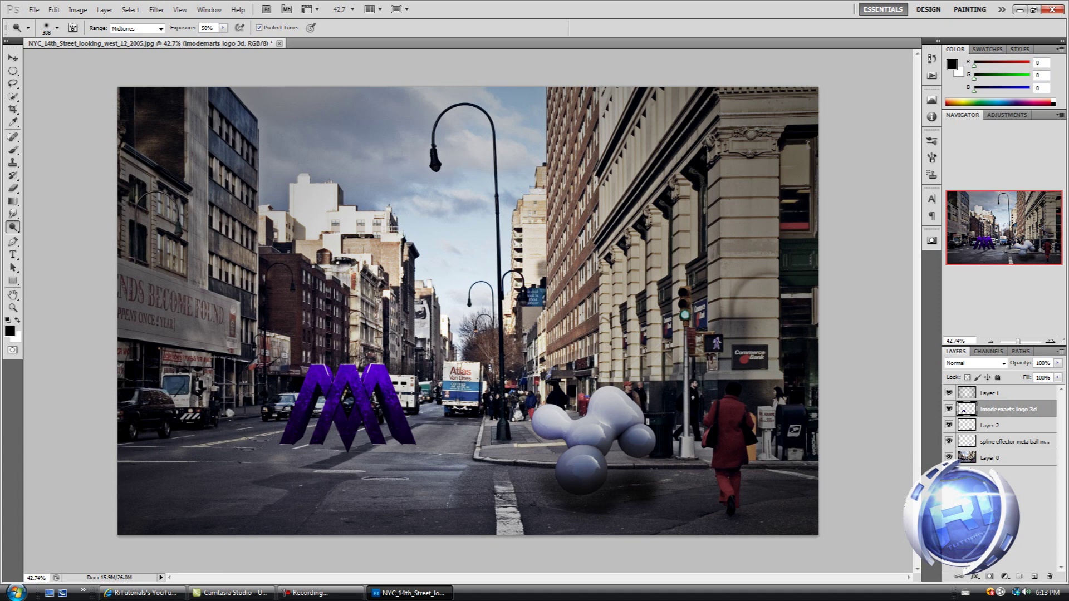
pyautogui.moveTo(303, 442)
pyautogui.mouseDown()
pyautogui.moveTo(384, 442)
pyautogui.moveTo(401, 411)
pyautogui.moveTo(314, 406)
pyautogui.moveTo(196, 437)
pyautogui.mouseUp()
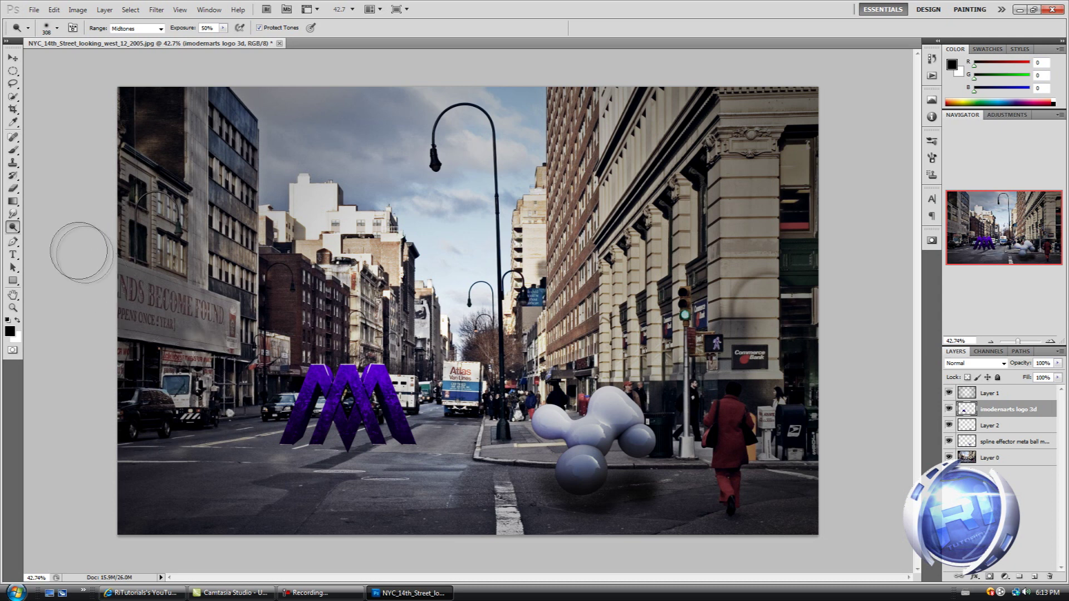
# Burn the base of the M logo at 50% midtone exposure to darken it
pyautogui.click(13, 227)
pyautogui.click(55, 240)
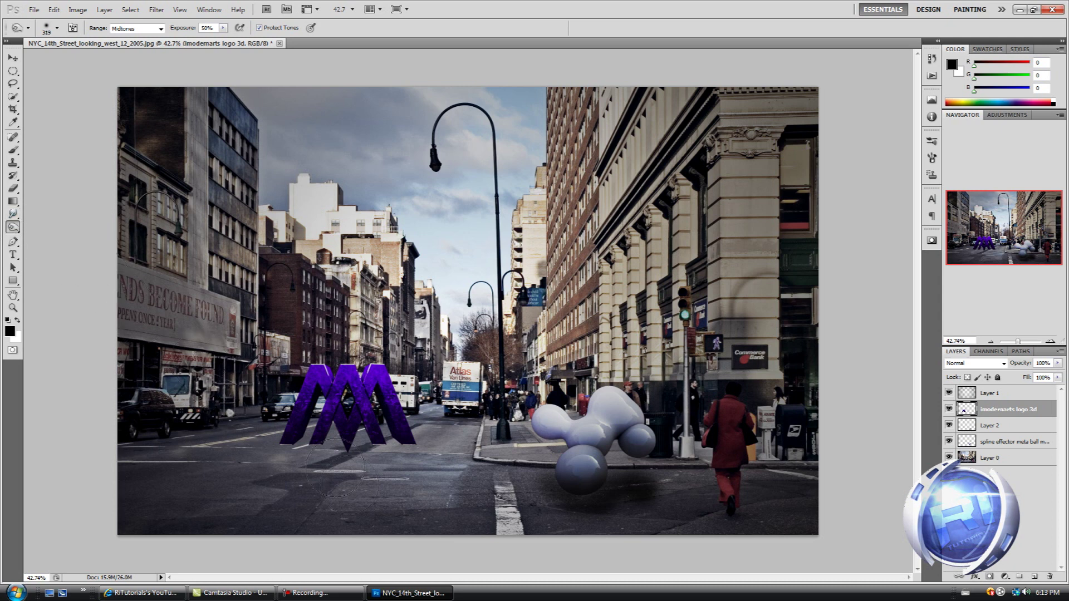
pyautogui.moveTo(283, 445)
pyautogui.mouseDown()
pyautogui.moveTo(301, 432)
pyautogui.moveTo(397, 445)
pyautogui.moveTo(296, 434)
pyautogui.moveTo(356, 431)
pyautogui.moveTo(434, 452)
pyautogui.moveTo(428, 440)
pyautogui.mouseUp()
pyautogui.press('b')
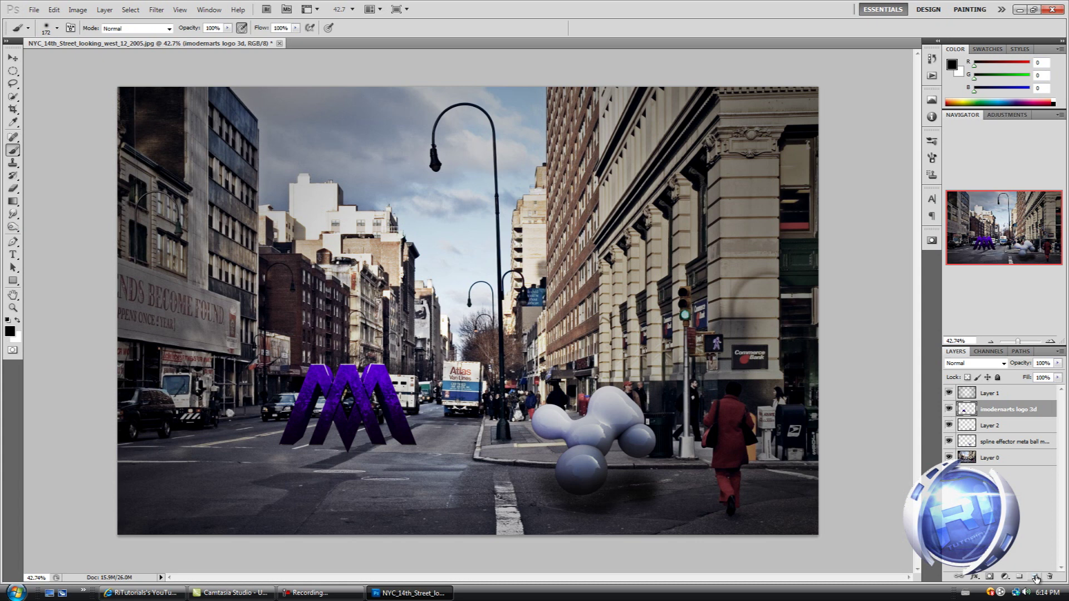
# Add a new layer and set a slightly smaller brush with 33% hardness, testing dabs under the logo
pyautogui.click(1035, 577)
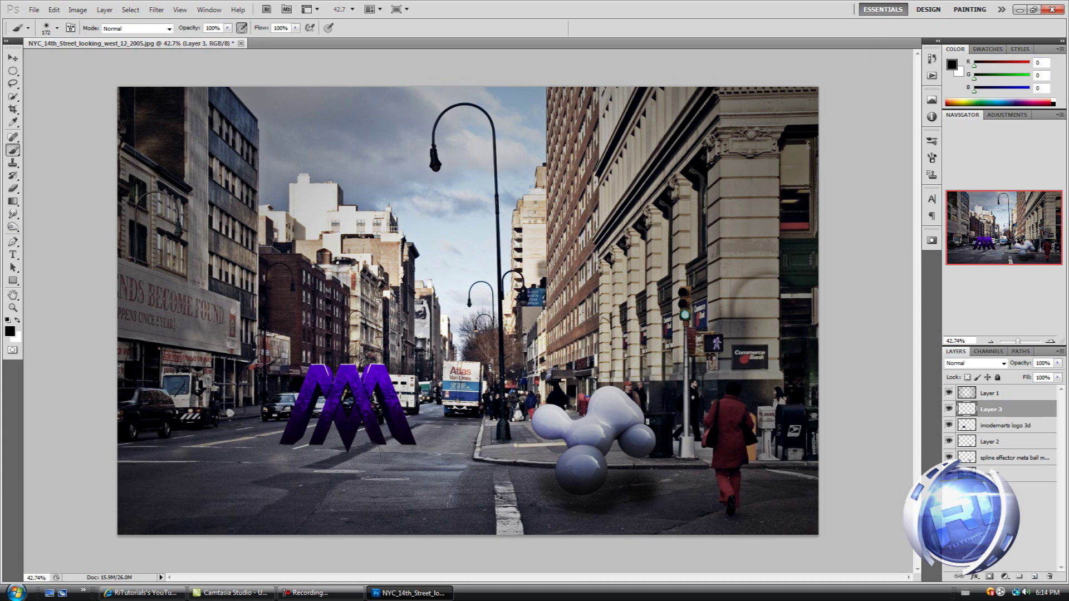
pyautogui.click(348, 455)
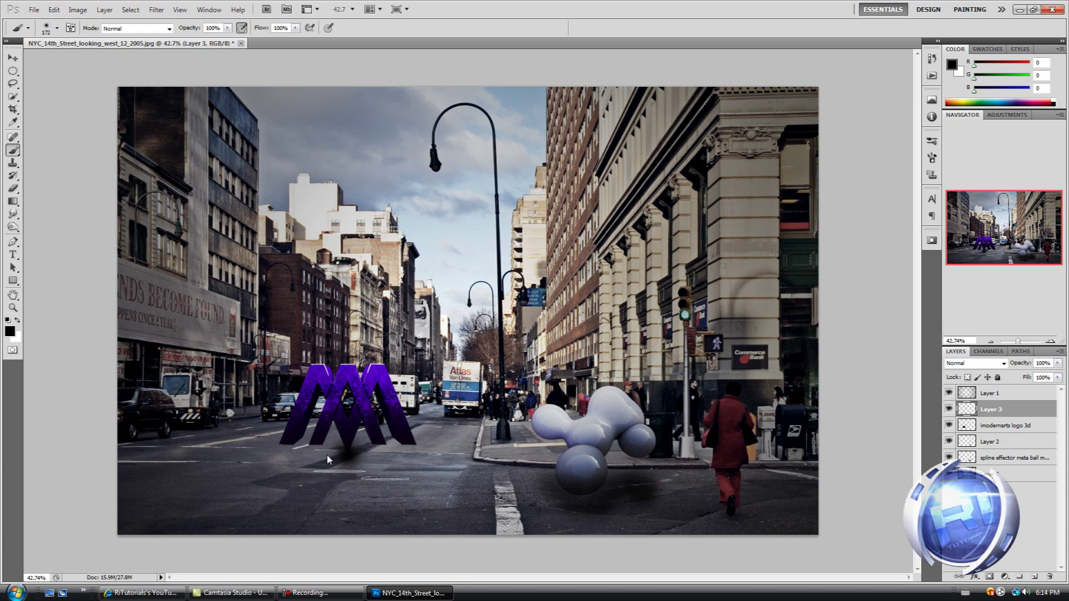
pyautogui.rightClick(86, 63)
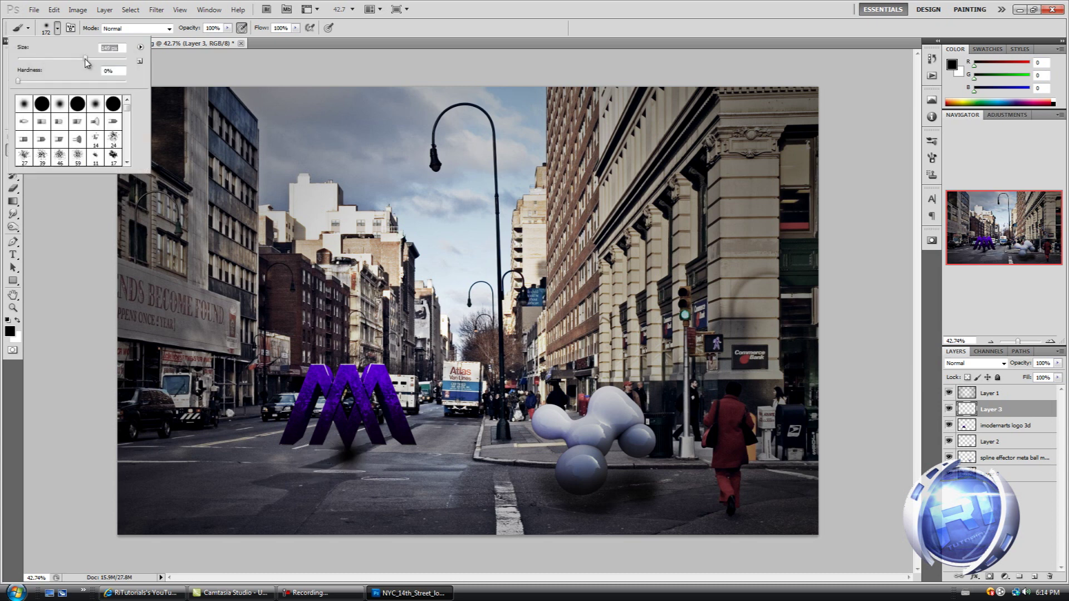
pyautogui.moveTo(83, 59); pyautogui.dragTo(81, 59)
pyautogui.moveTo(17, 80); pyautogui.dragTo(55, 80)
pyautogui.click(56, 25)
pyautogui.click(328, 450)
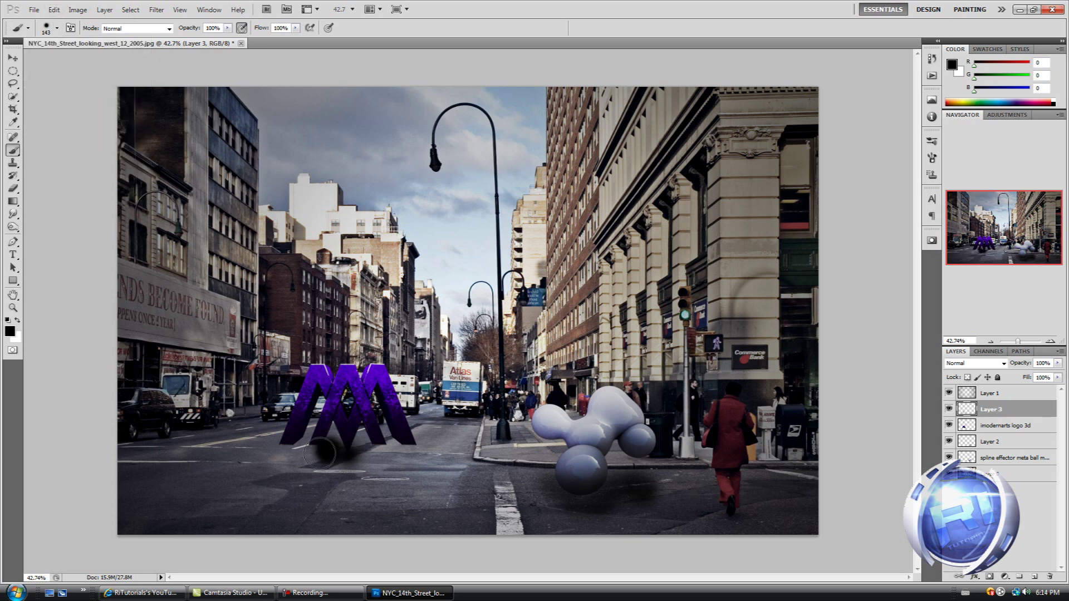
pyautogui.hotkey('ctrl', 'z')
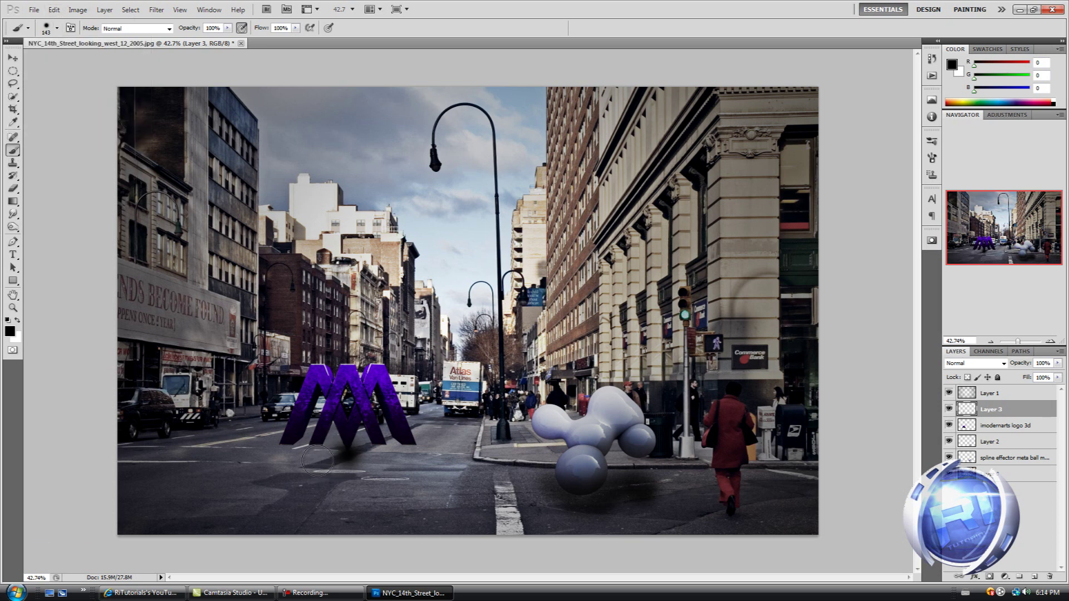
pyautogui.click(315, 457)
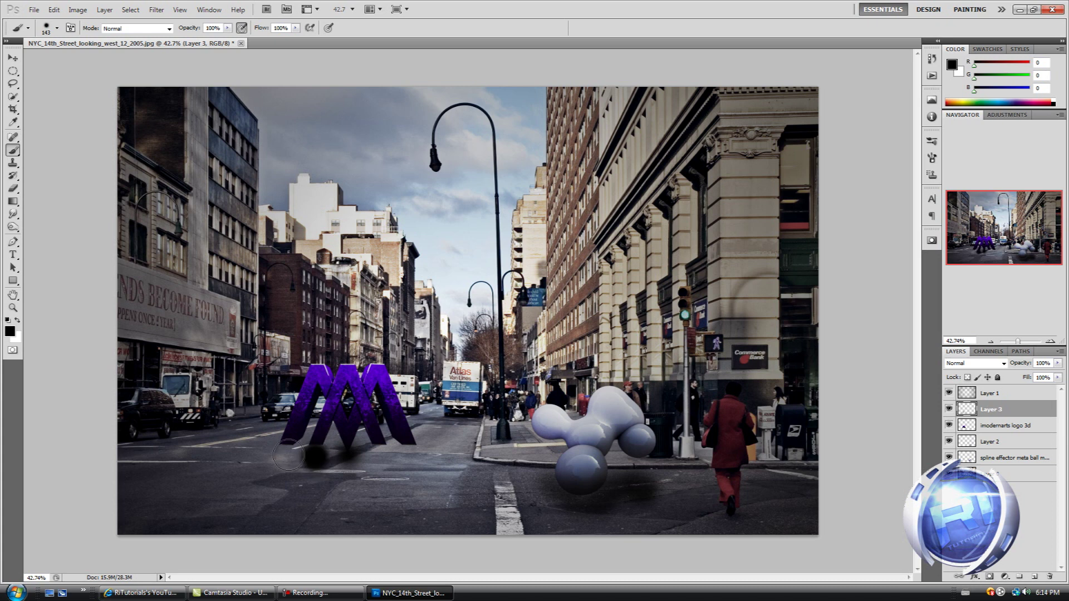
pyautogui.hotkey('ctrl', 'z')
# Soften the brush hardness and paint a soft black shadow under the logo, extended sideways
pyautogui.click(57, 28)
pyautogui.moveTo(56, 82); pyautogui.dragTo(50, 82)
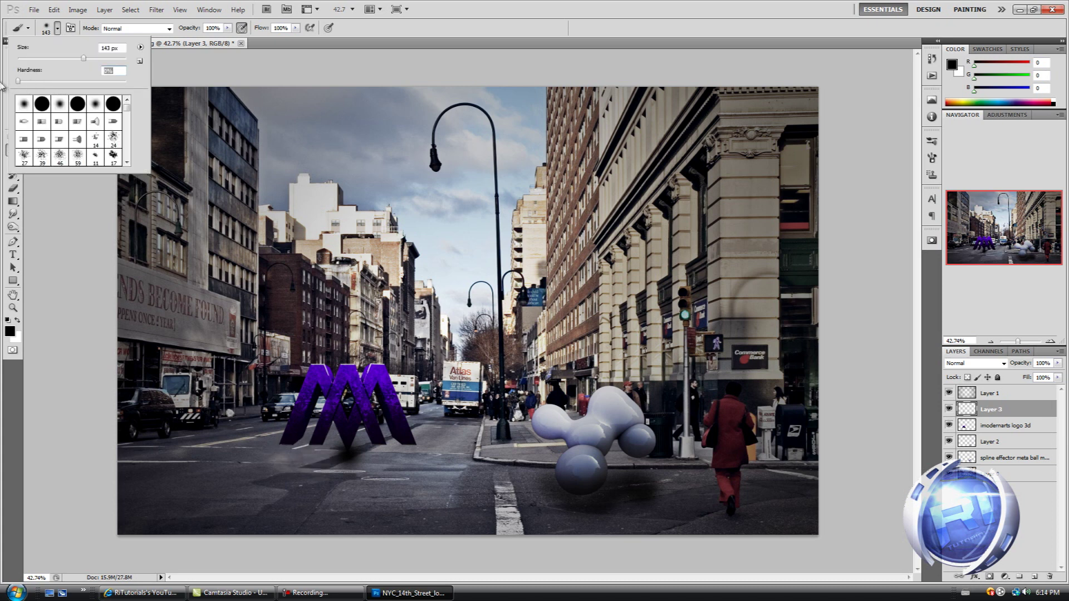
pyautogui.click(57, 28)
pyautogui.click(331, 458)
pyautogui.click(320, 456)
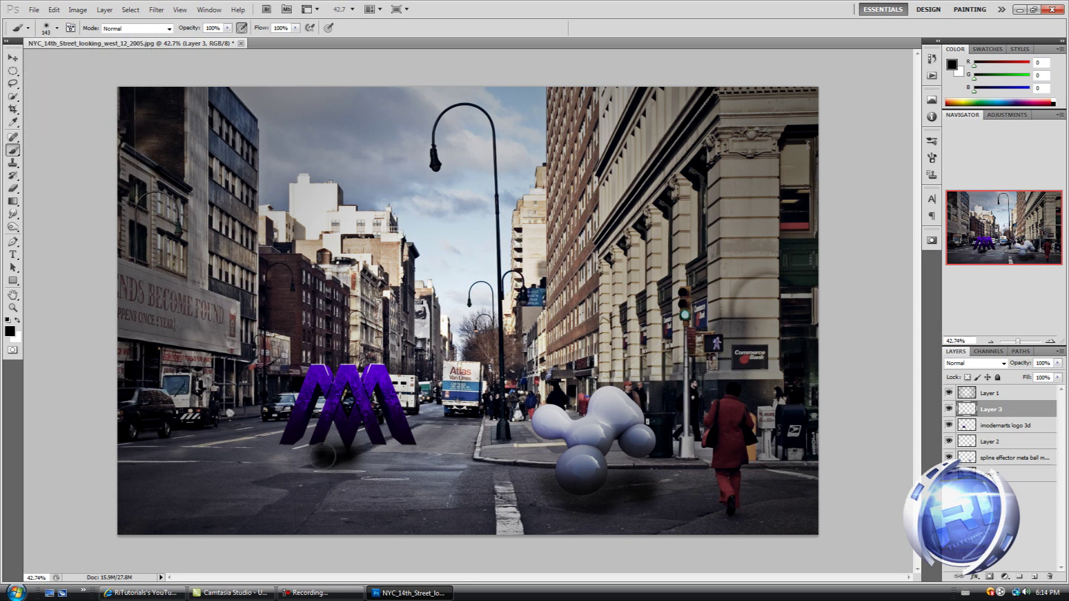
pyautogui.moveTo(322, 456)
pyautogui.mouseDown()
pyautogui.moveTo(342, 457)
pyautogui.moveTo(286, 455)
pyautogui.mouseUp()
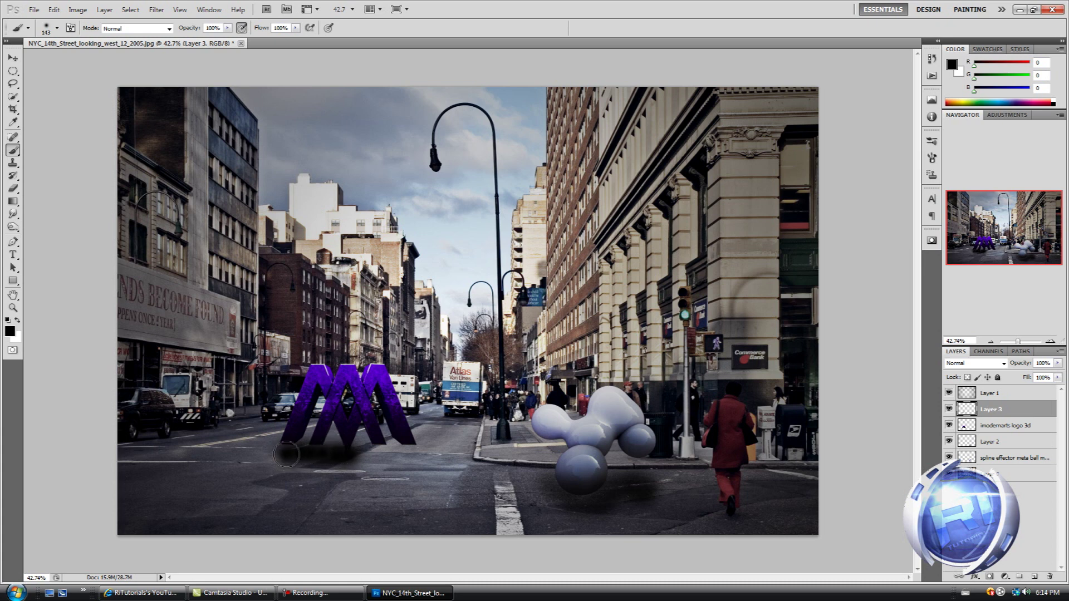
pyautogui.moveTo(366, 456)
pyautogui.mouseDown()
pyautogui.moveTo(416, 453)
pyautogui.moveTo(319, 460)
pyautogui.mouseUp()
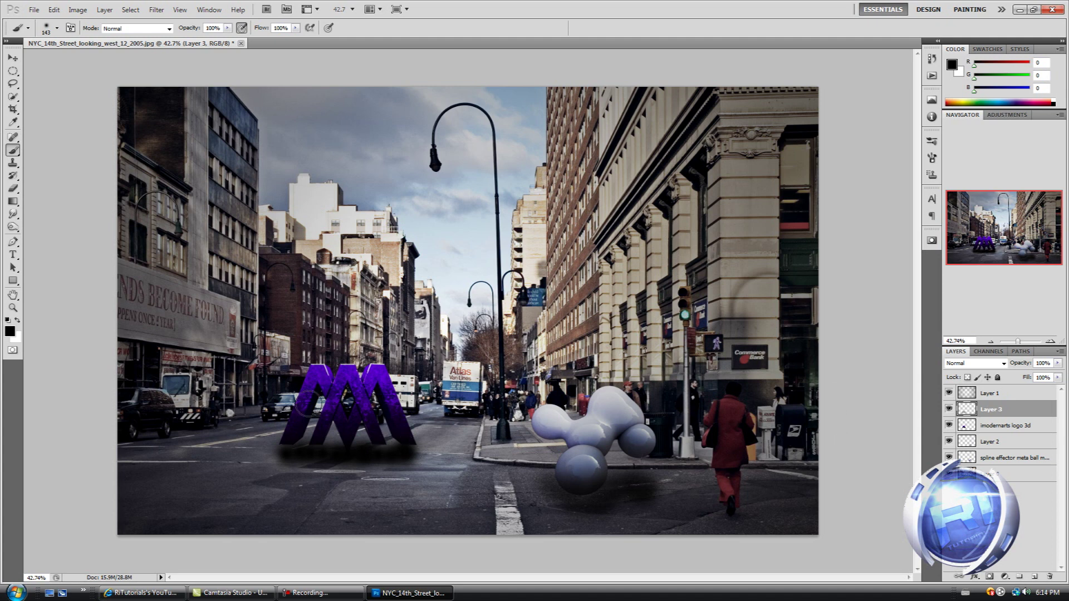
pyautogui.click(11, 189)
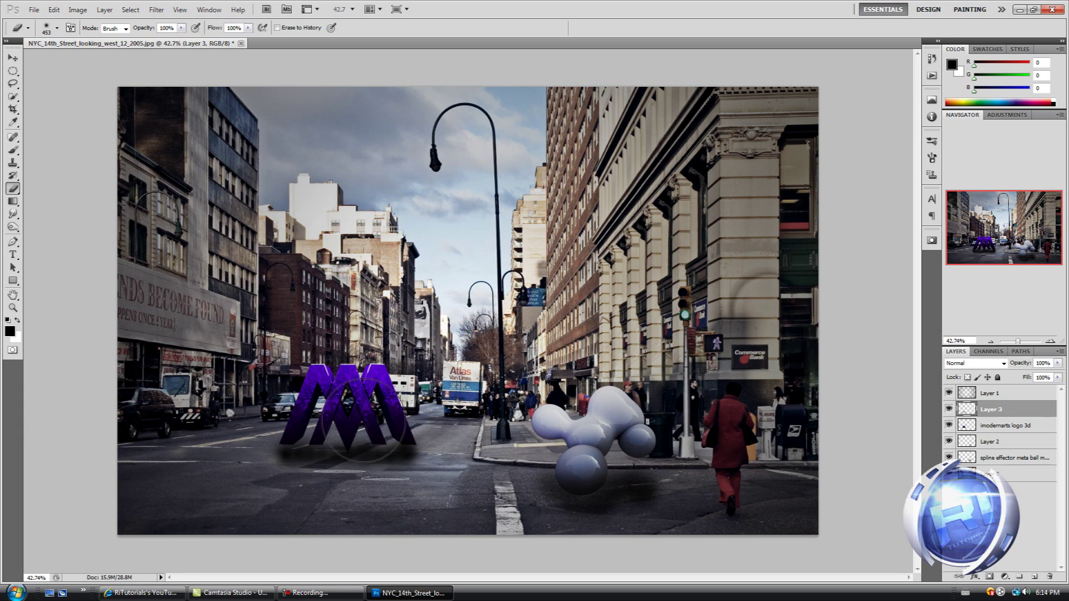
# Paint a denser black stroke along the M logo's base with the regular Brush
pyautogui.click(13, 151)
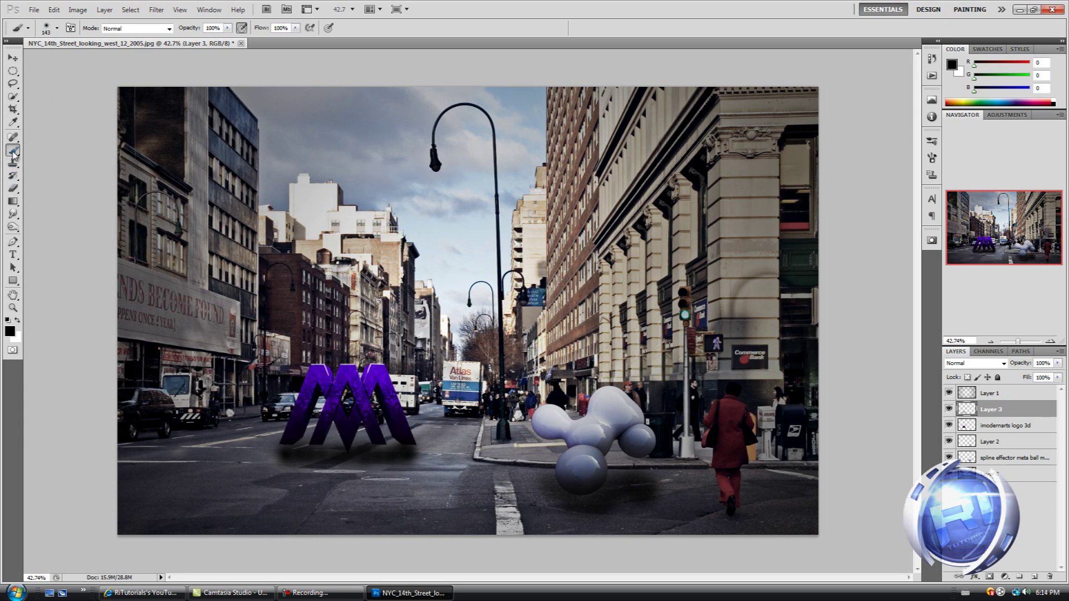
pyautogui.rightClick(15, 150)
pyautogui.click(47, 148)
pyautogui.moveTo(411, 452); pyautogui.dragTo(282, 454)
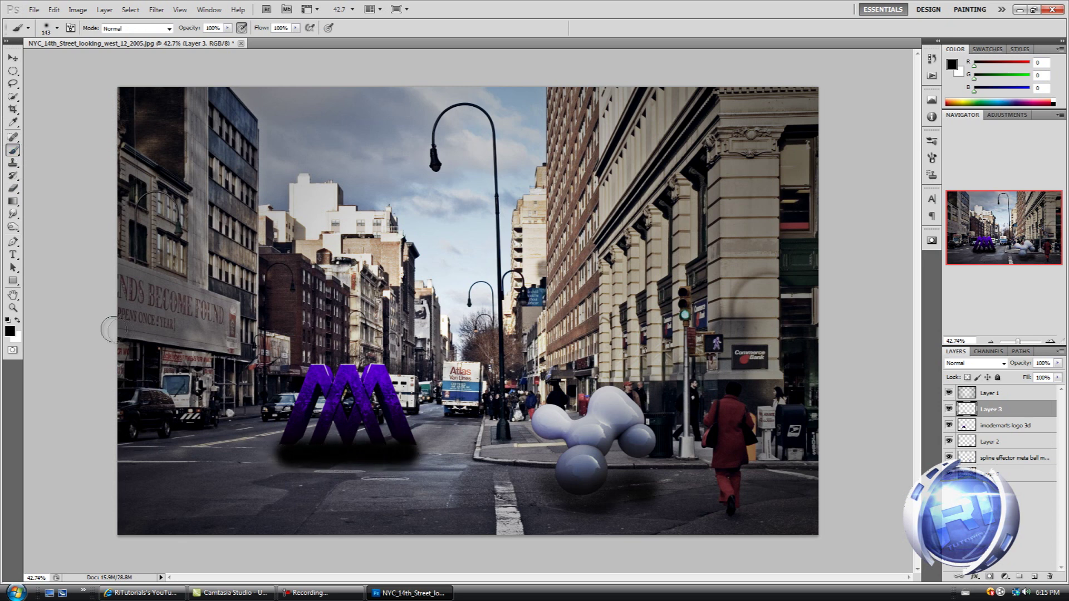
pyautogui.click(13, 188)
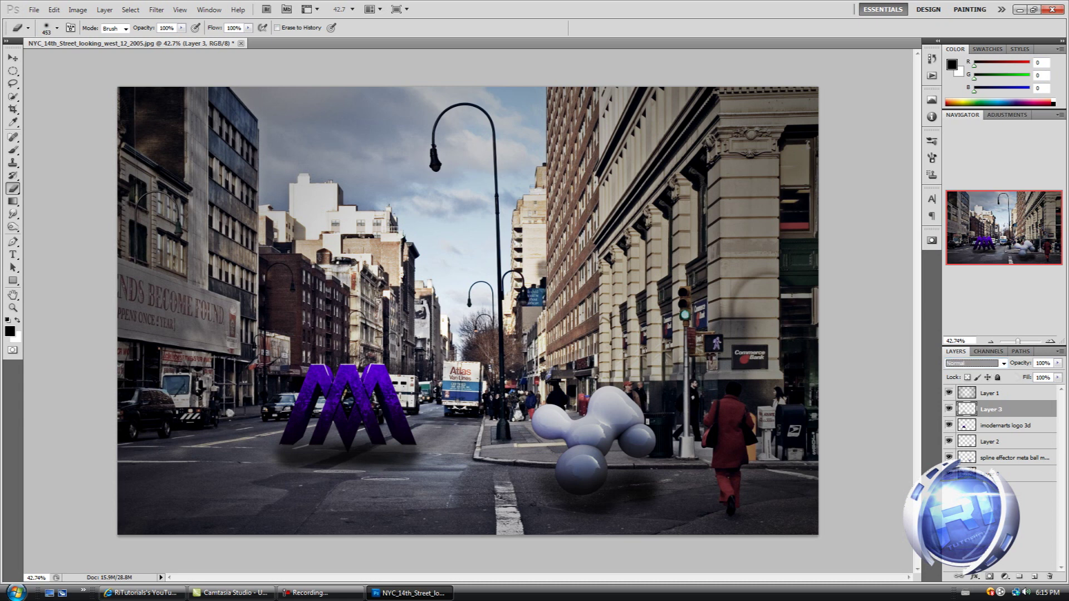
# Try Overlay and Hard Light on the shadow layer, revert to Normal, erase part of the shadow, then minimize Photoshop
pyautogui.hotkey('shift', 'alt', 'o')
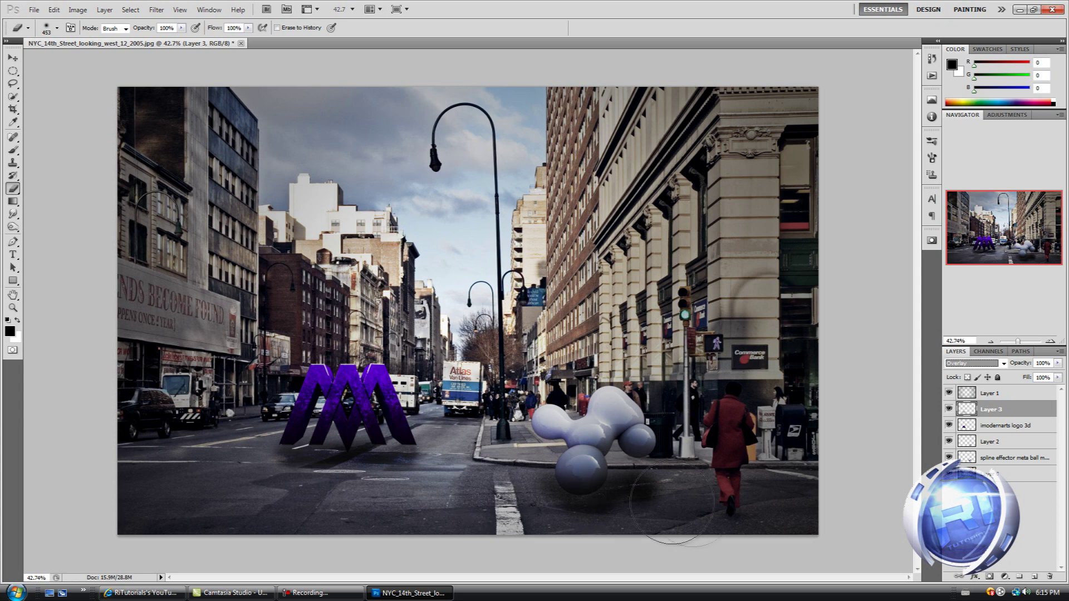
pyautogui.hotkey('shift', '+')
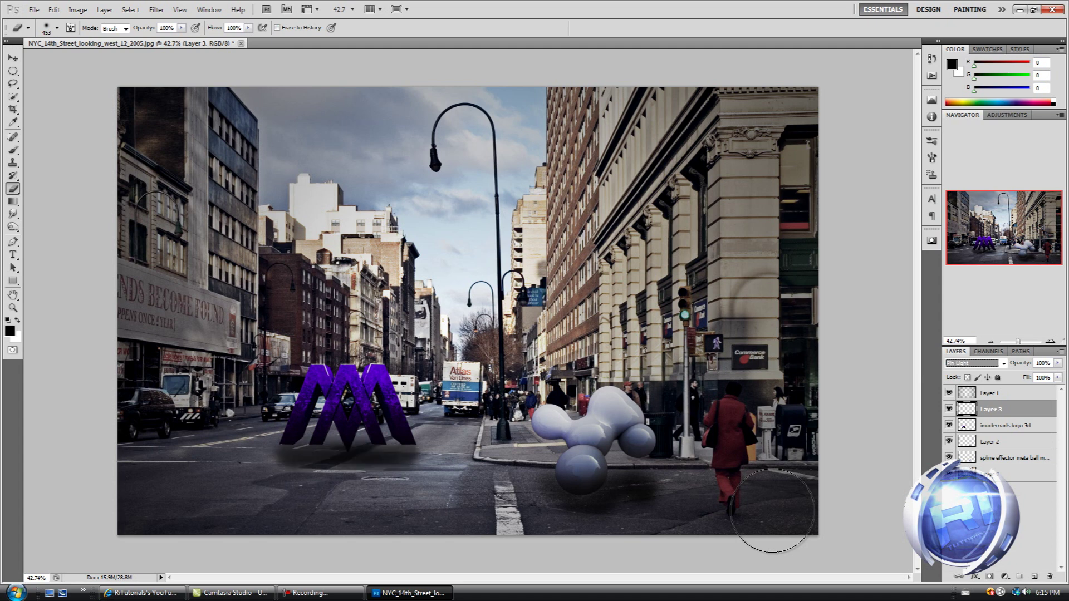
pyautogui.hotkey('shift', 'alt', 'n')
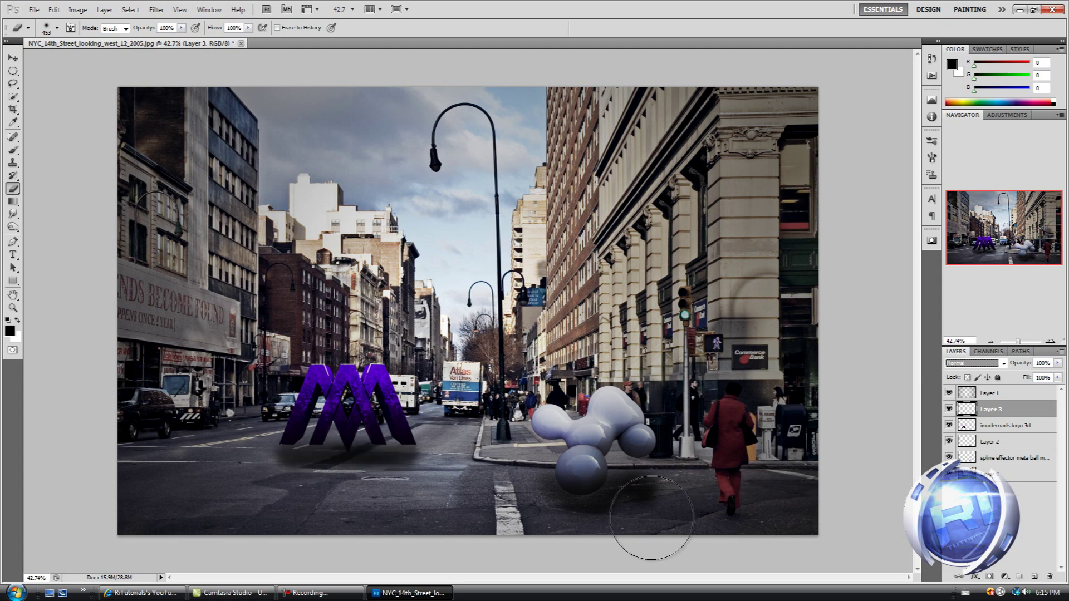
pyautogui.moveTo(652, 518); pyautogui.dragTo(603, 519)
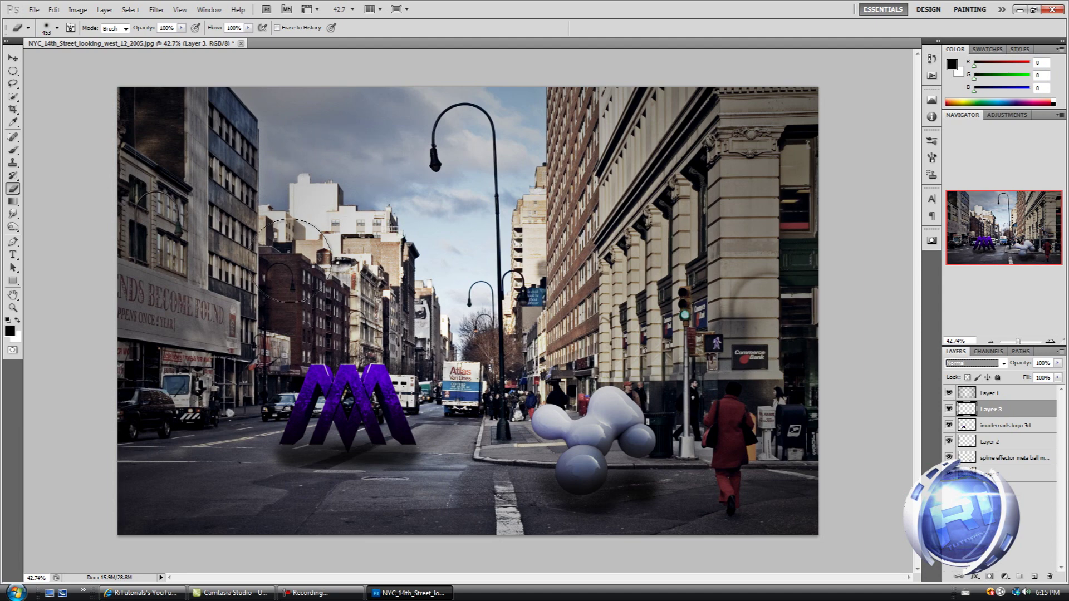
pyautogui.click(410, 593)
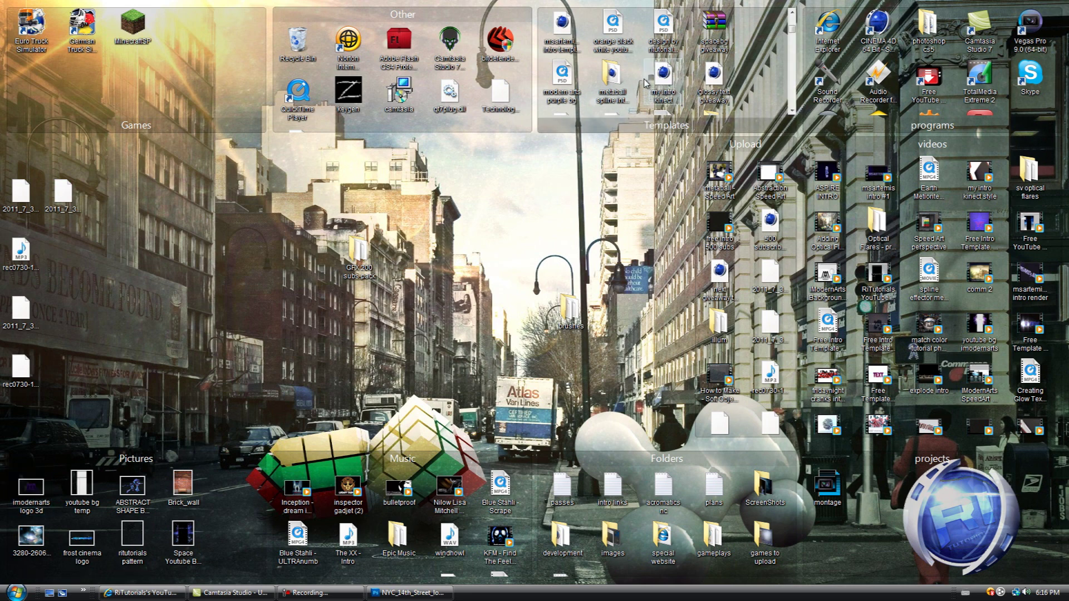
# Open the Optical Flares folder inside the desktop's 400-gfx pack
pyautogui.scroll(-2, 645, 83)
pyautogui.scroll(-3, 645, 82)
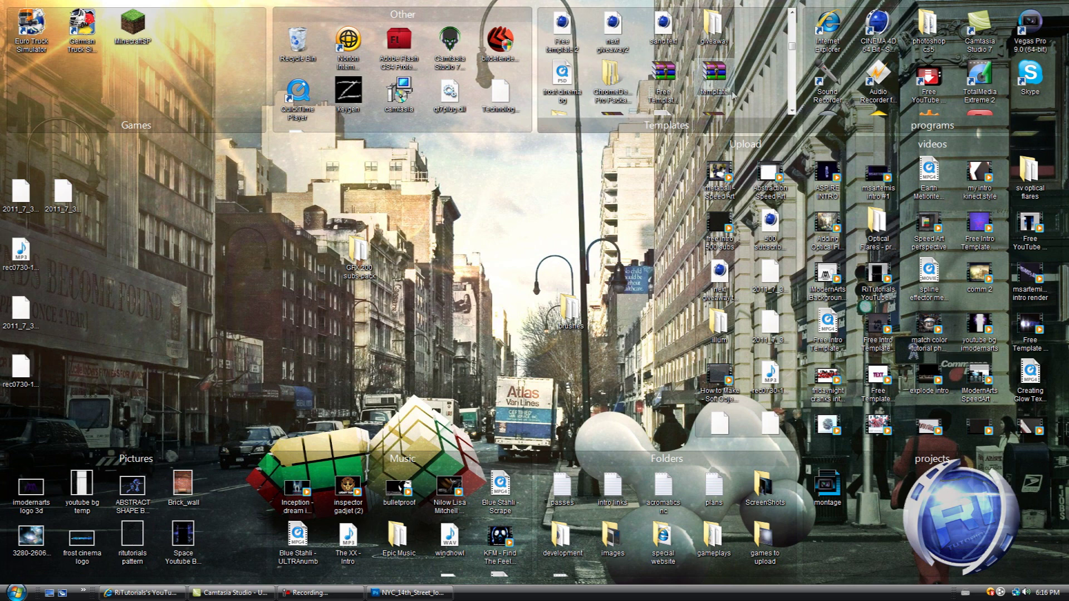
pyautogui.scroll(-2, 742, 92)
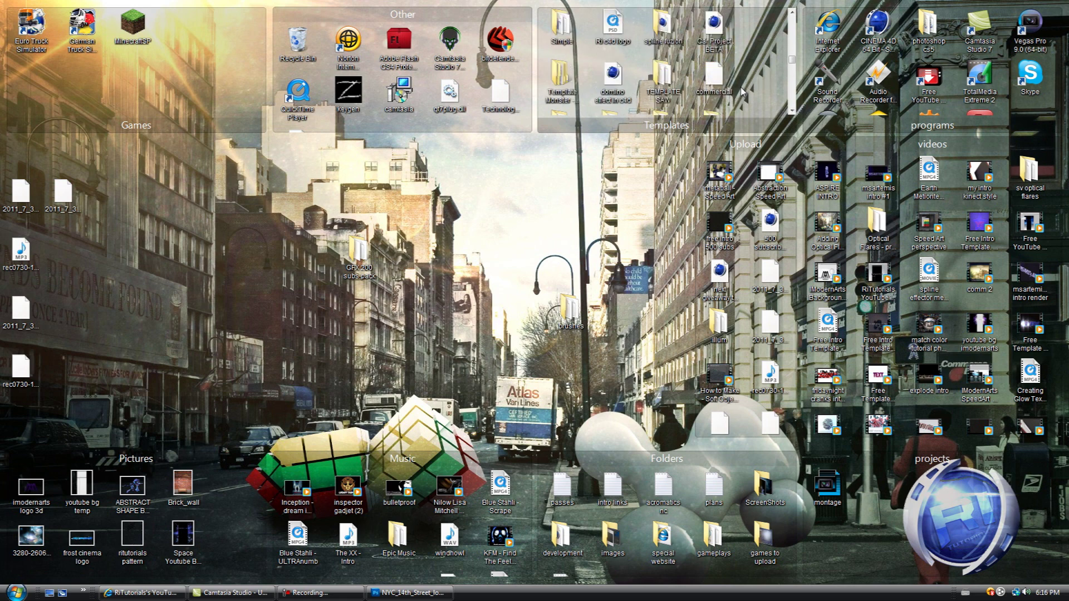
pyautogui.scroll(-1, 742, 92)
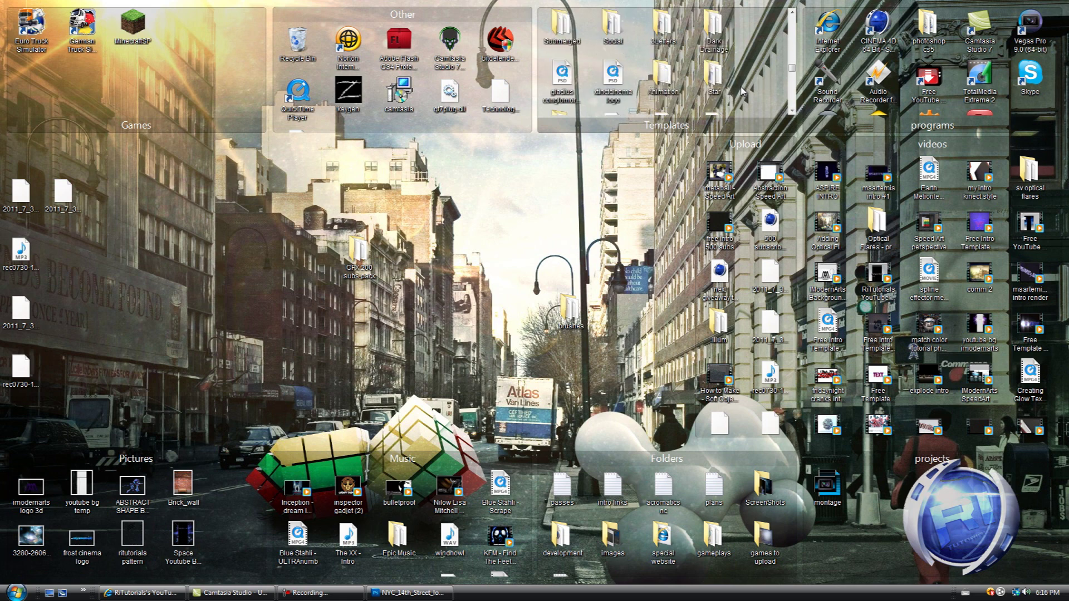
pyautogui.scroll(-2, 743, 92)
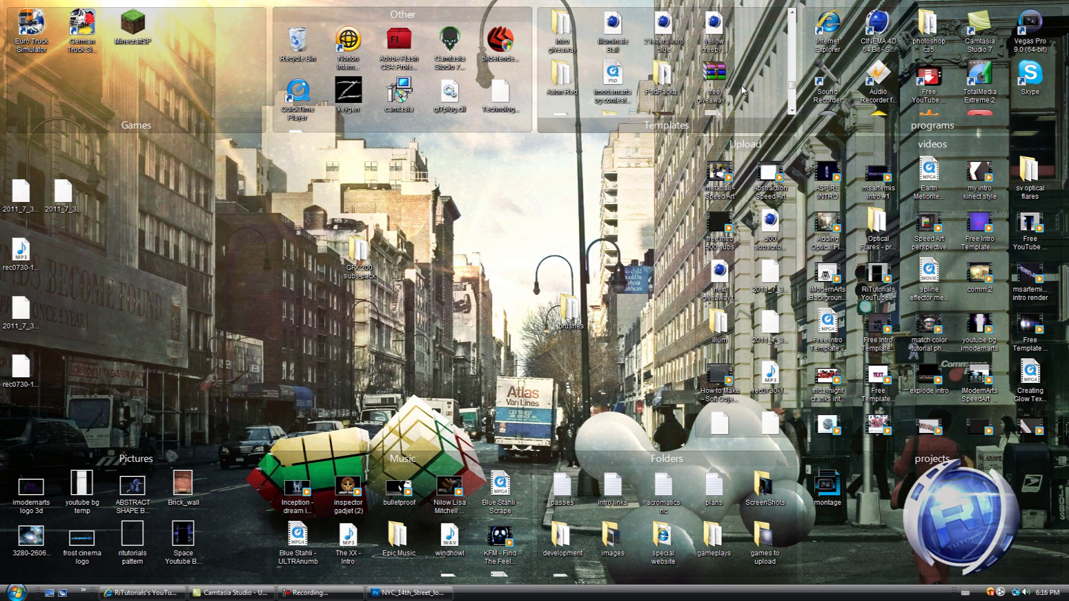
pyautogui.scroll(-2, 743, 92)
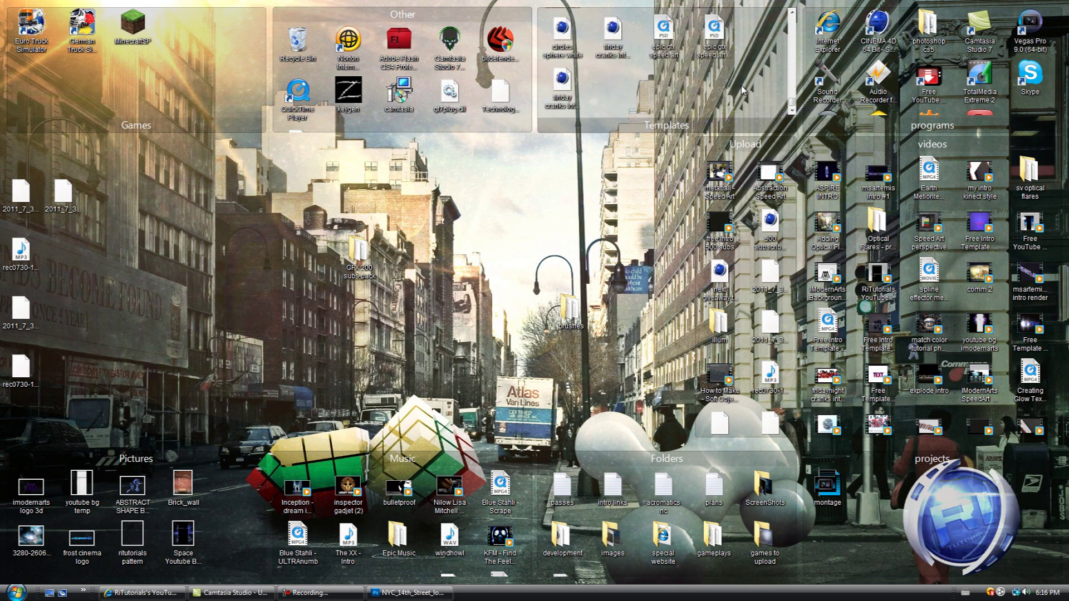
pyautogui.scroll(3, 742, 90)
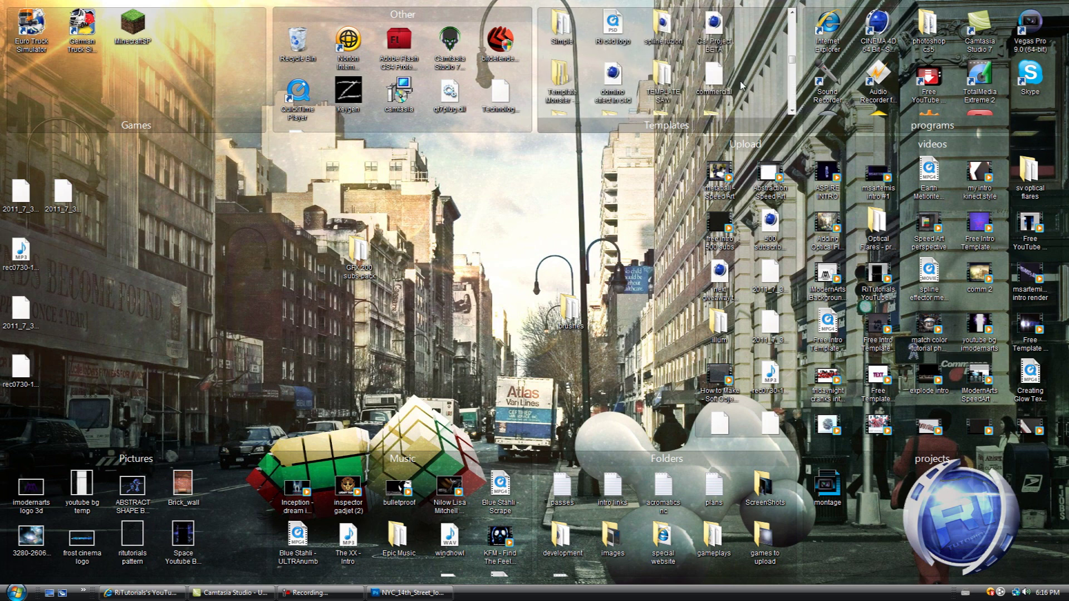
pyautogui.scroll(2, 742, 85)
pyautogui.scroll(2, 742, 85)
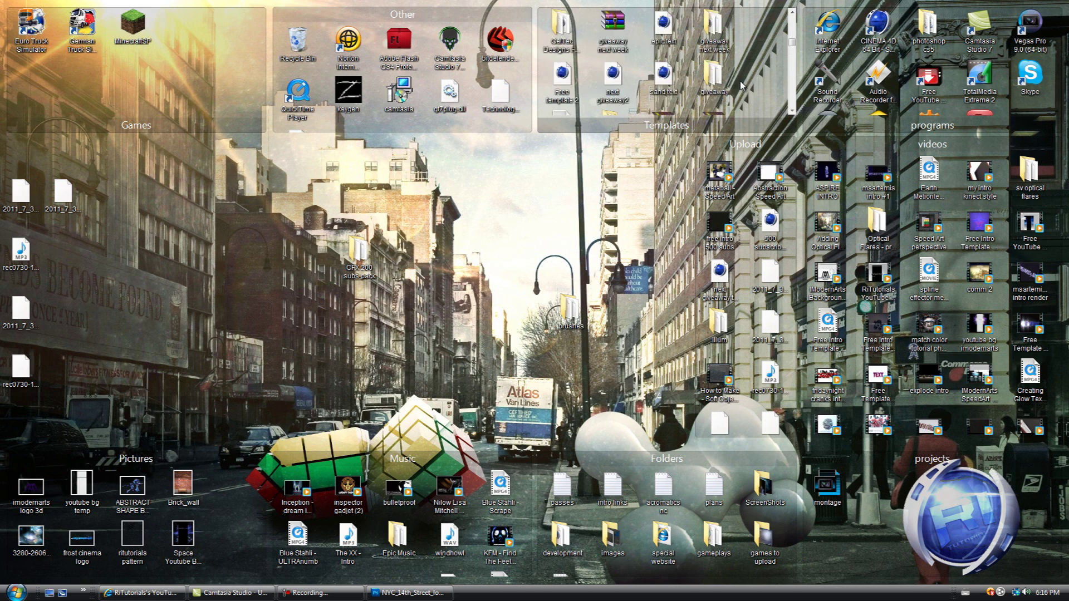
pyautogui.scroll(1, 742, 86)
pyautogui.scroll(3, 742, 85)
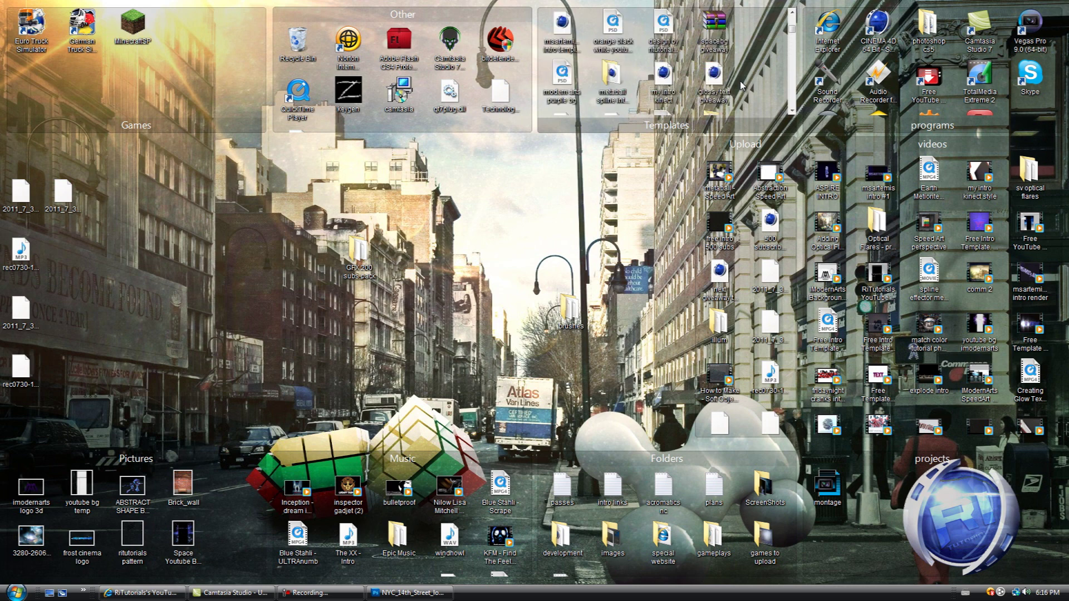
pyautogui.doubleClick(665, 31)
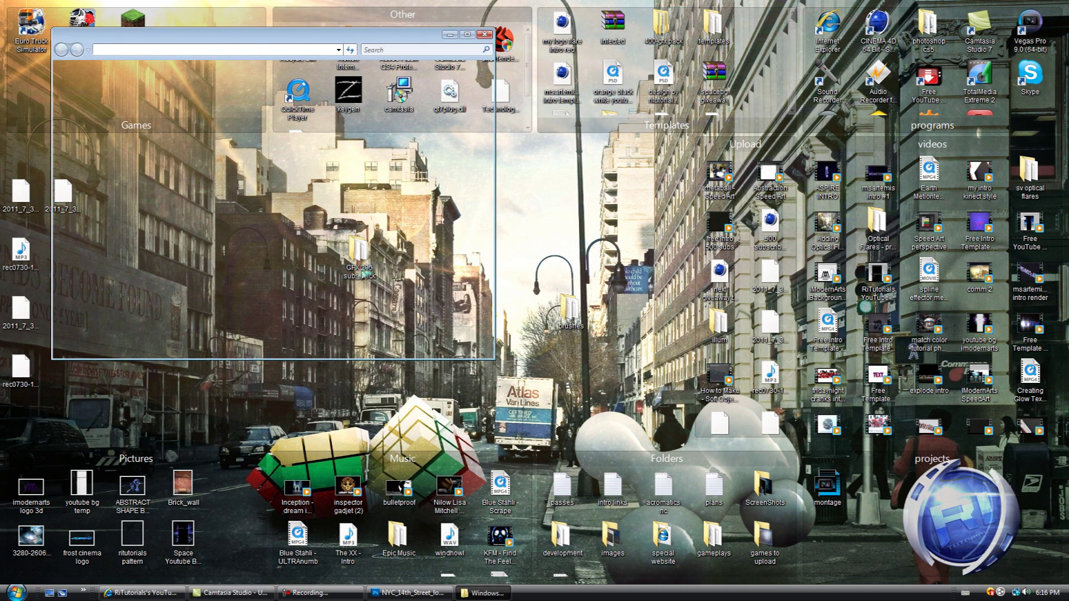
pyautogui.doubleClick(188, 139)
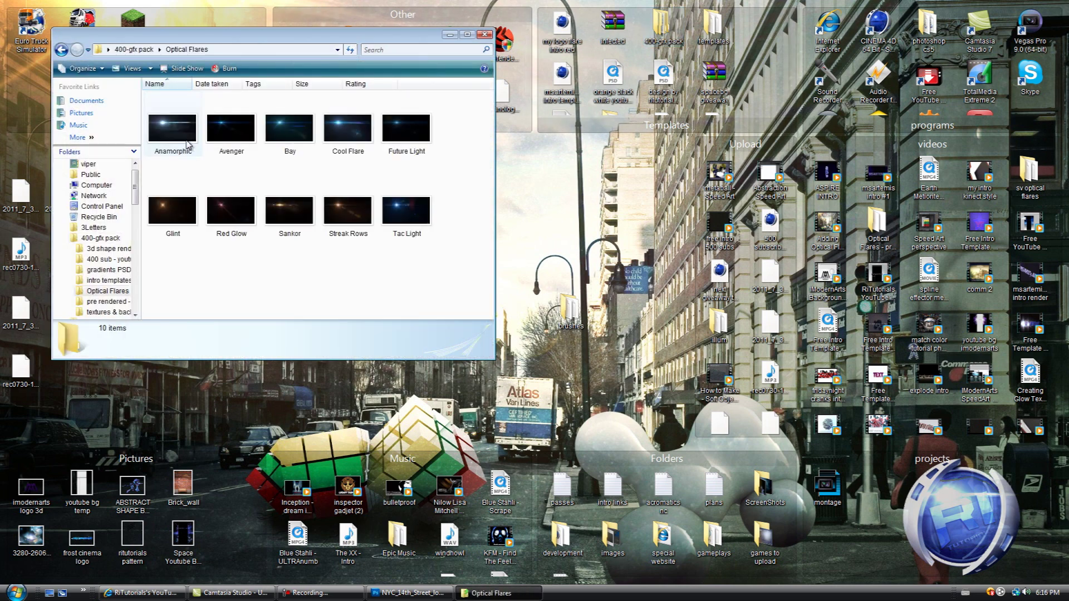
# Preview the Streak Rows, Sankor and Glint flares, then drag Glint into the street photo
pyautogui.click(340, 186)
pyautogui.click(296, 220)
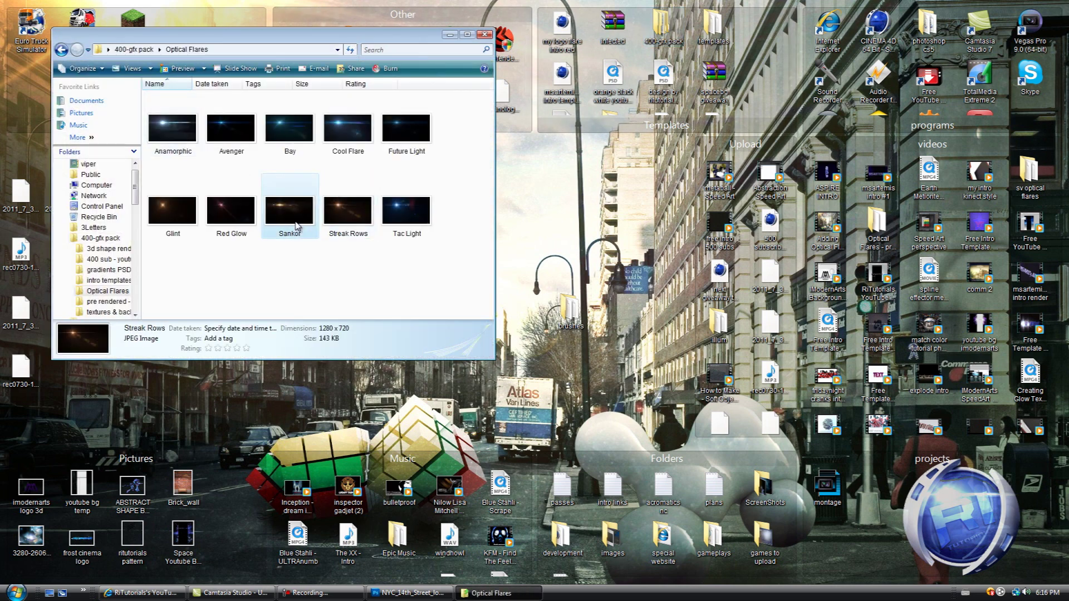
pyautogui.click(162, 208)
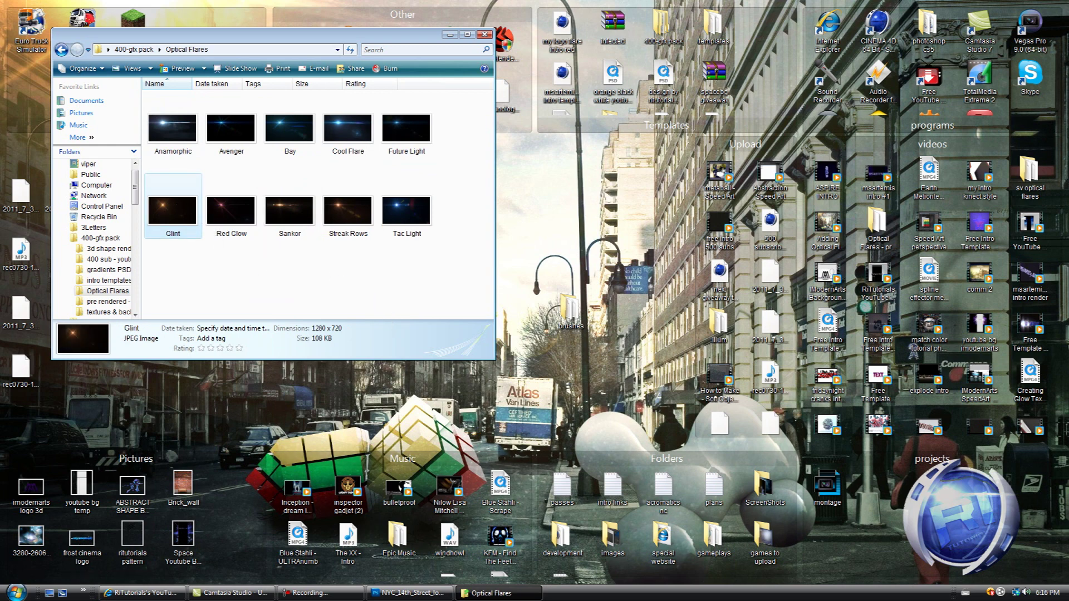
pyautogui.click(409, 593)
pyautogui.moveTo(343, 323); pyautogui.dragTo(200, 107)
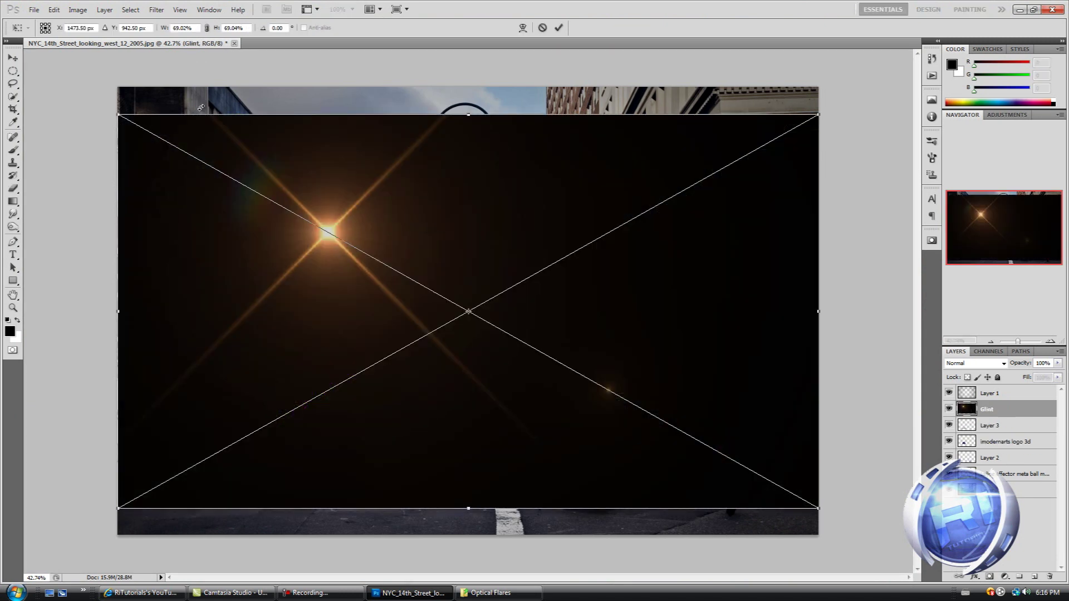
# Position and commit the Glint flare, then rasterize its layer for erasing
pyautogui.moveTo(346, 262); pyautogui.dragTo(241, 194)
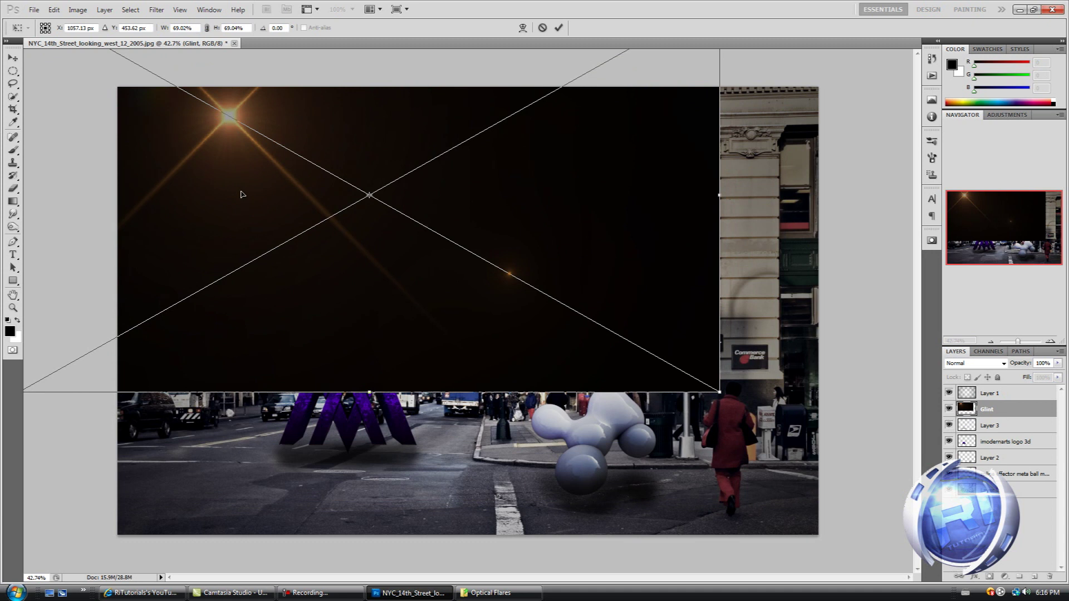
pyautogui.press('Return')
pyautogui.press('e')
pyautogui.click(248, 192)
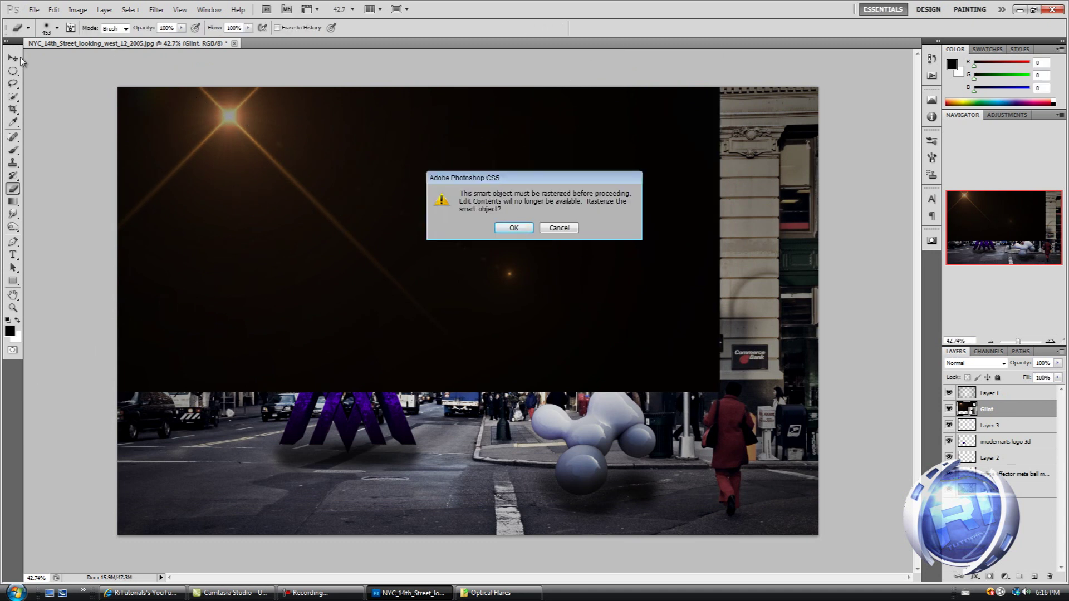
pyautogui.click(515, 228)
# Nudge the Glint flare up-left and set its blend mode to Linear Dodge (Add)
pyautogui.click(17, 58)
pyautogui.moveTo(393, 258); pyautogui.dragTo(374, 242)
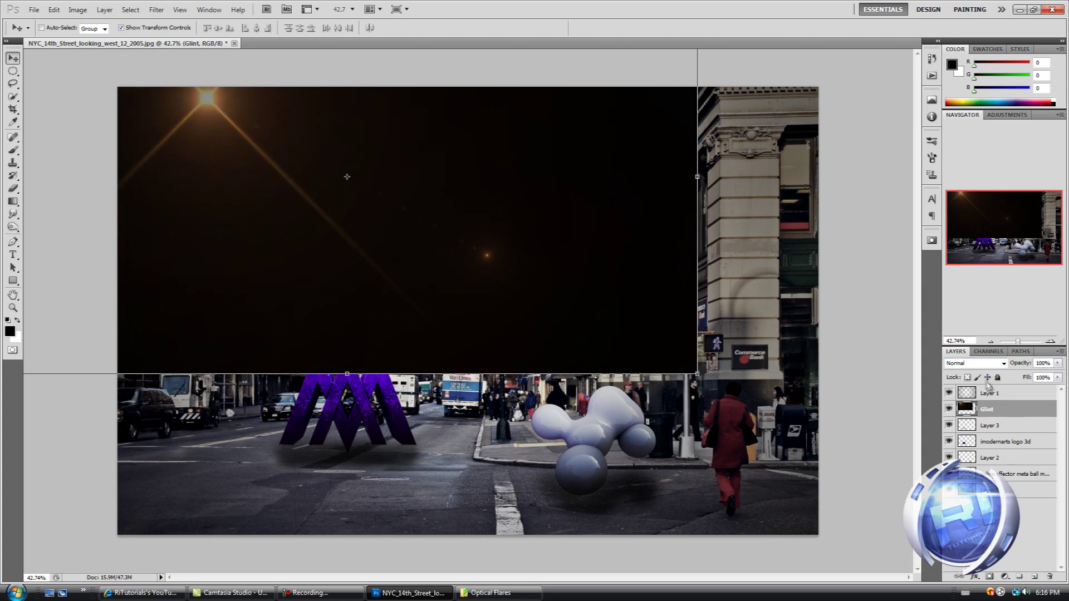
pyautogui.click(973, 366)
pyautogui.scroll(-11, 973, 368)
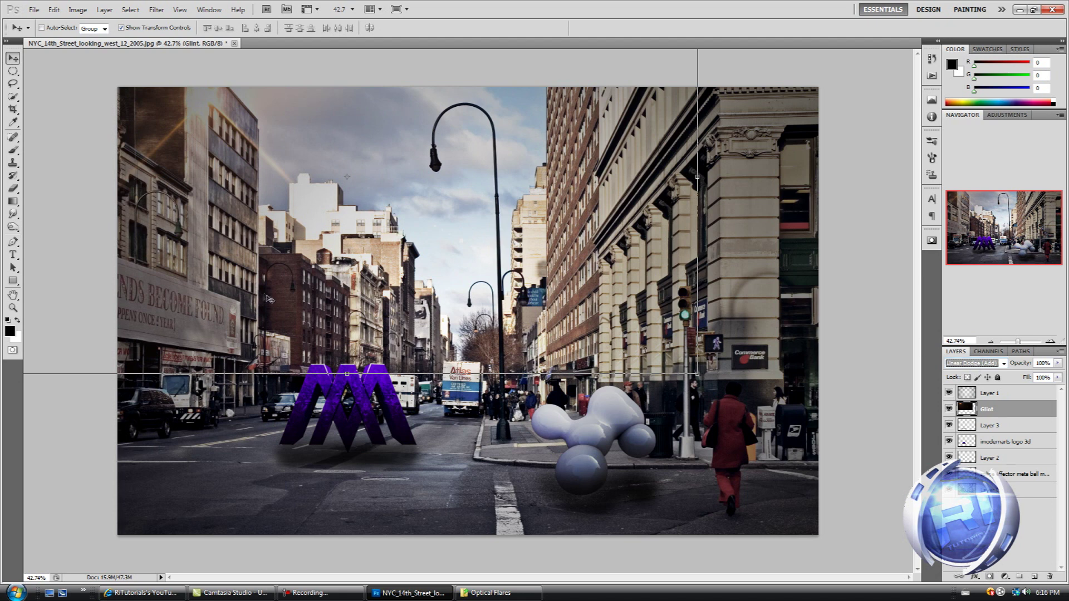
# Move the Glint flare into the upper-left sky and stack its layer above Layer 1
pyautogui.moveTo(186, 221); pyautogui.dragTo(287, 284)
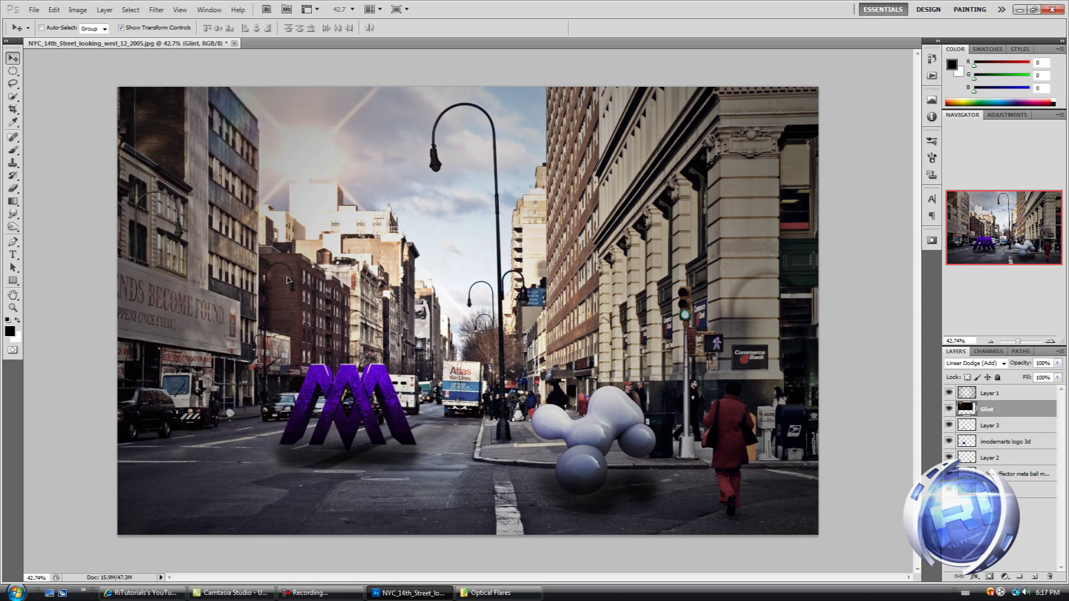
pyautogui.moveTo(286, 279); pyautogui.dragTo(288, 285)
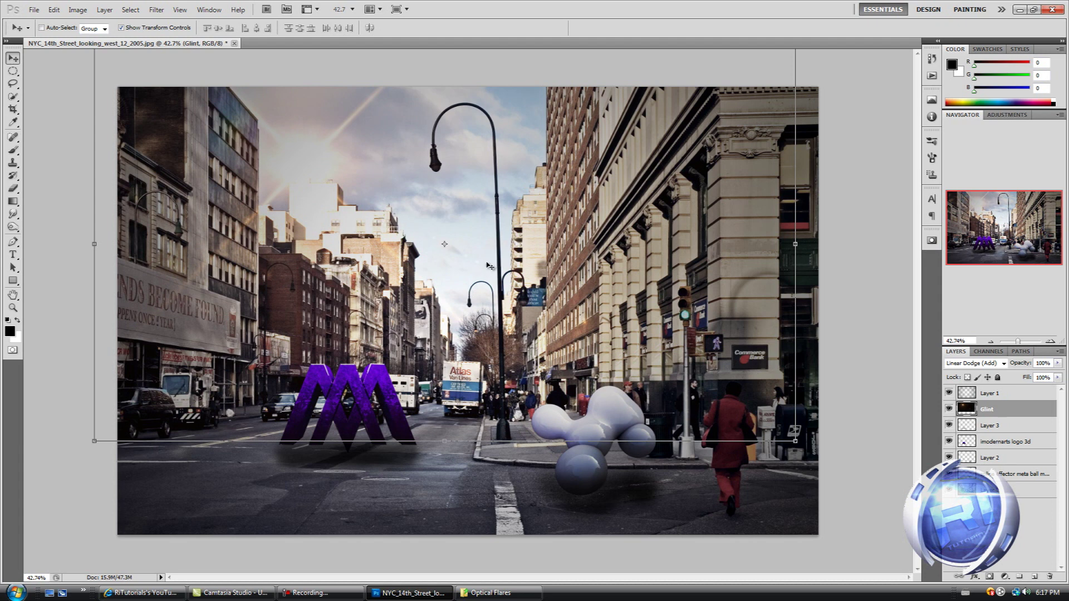
pyautogui.moveTo(1028, 413); pyautogui.dragTo(1028, 388)
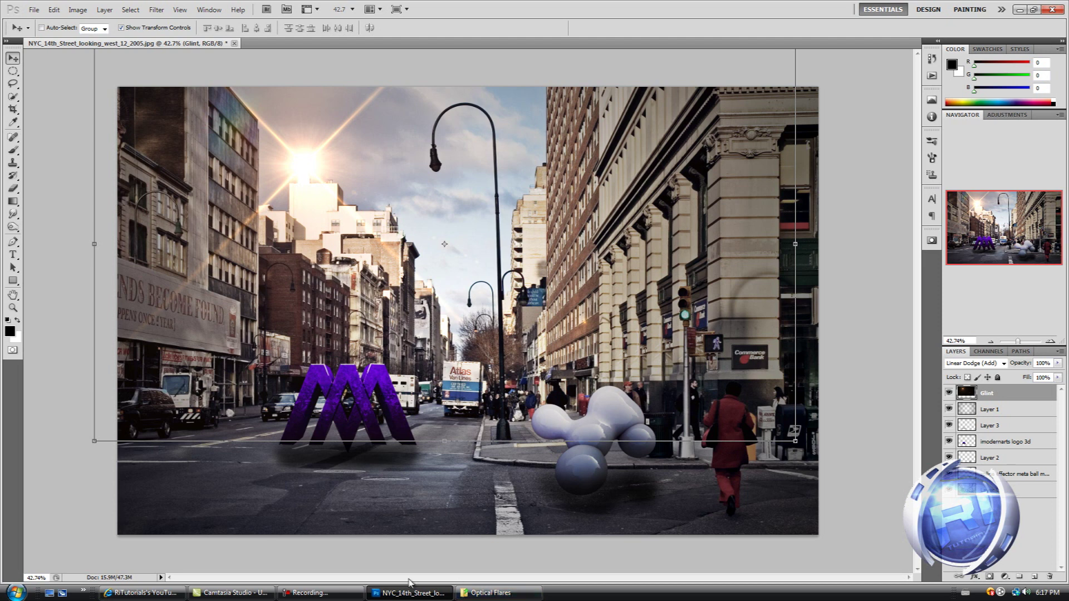
# Pick the Streak Rows flare from Optical Flares and drag it into the photo
pyautogui.click(511, 594)
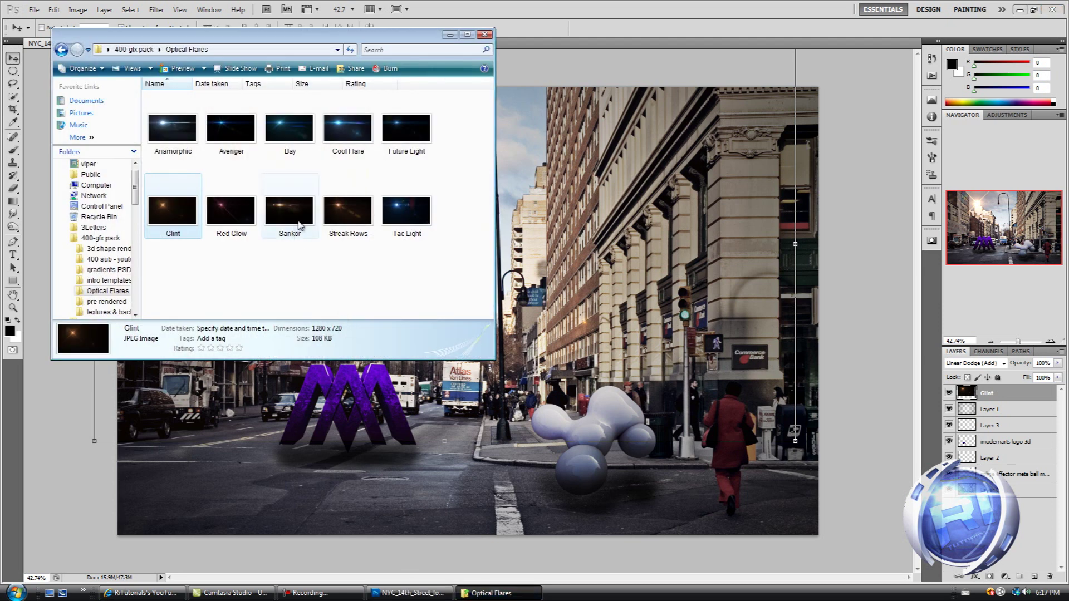
pyautogui.click(298, 210)
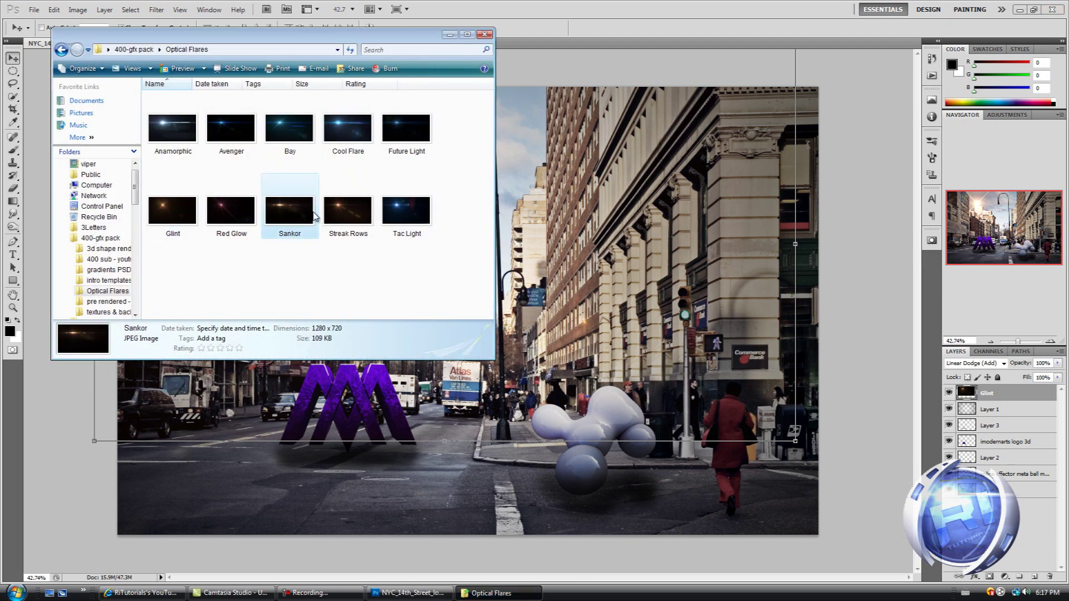
pyautogui.click(347, 209)
pyautogui.moveTo(293, 408); pyautogui.dragTo(301, 406)
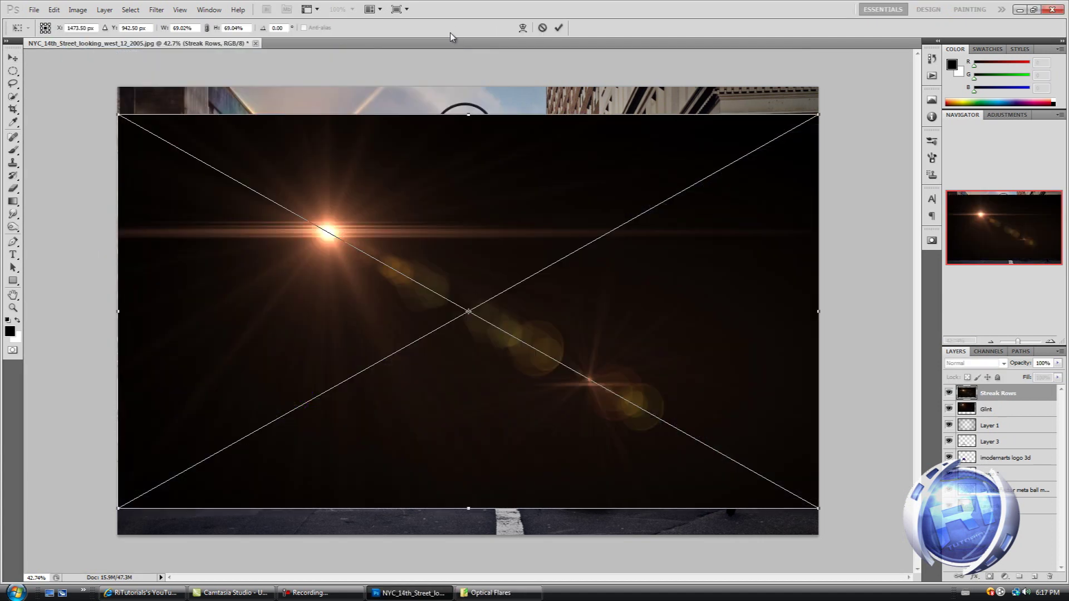
# Blend Streak Rows as Linear Dodge (Add), commit it over the sun, and restore the Optical Flares folder
pyautogui.click(969, 363)
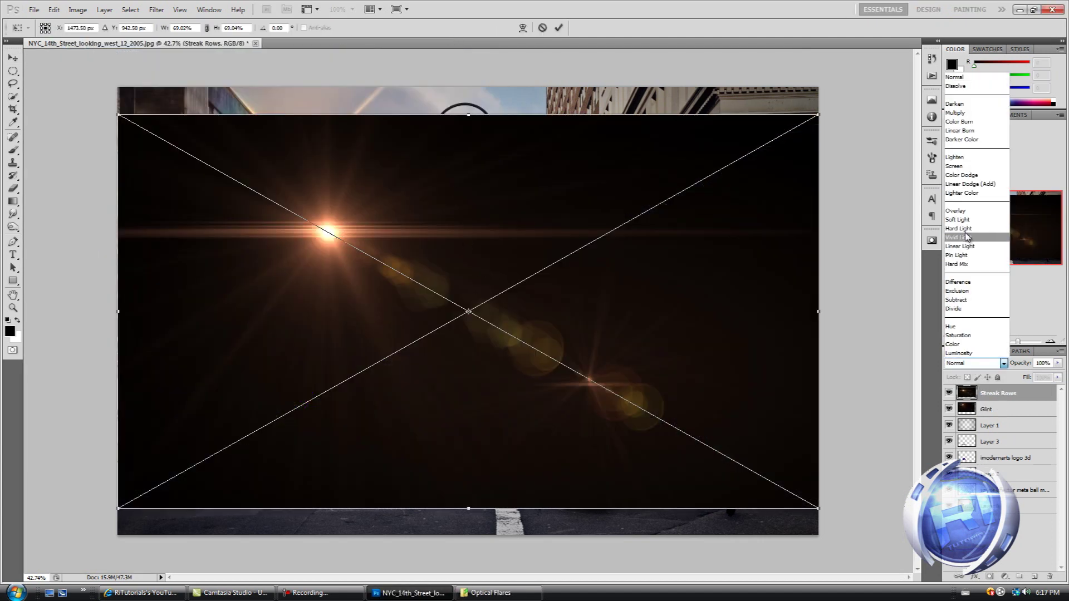
pyautogui.click(970, 186)
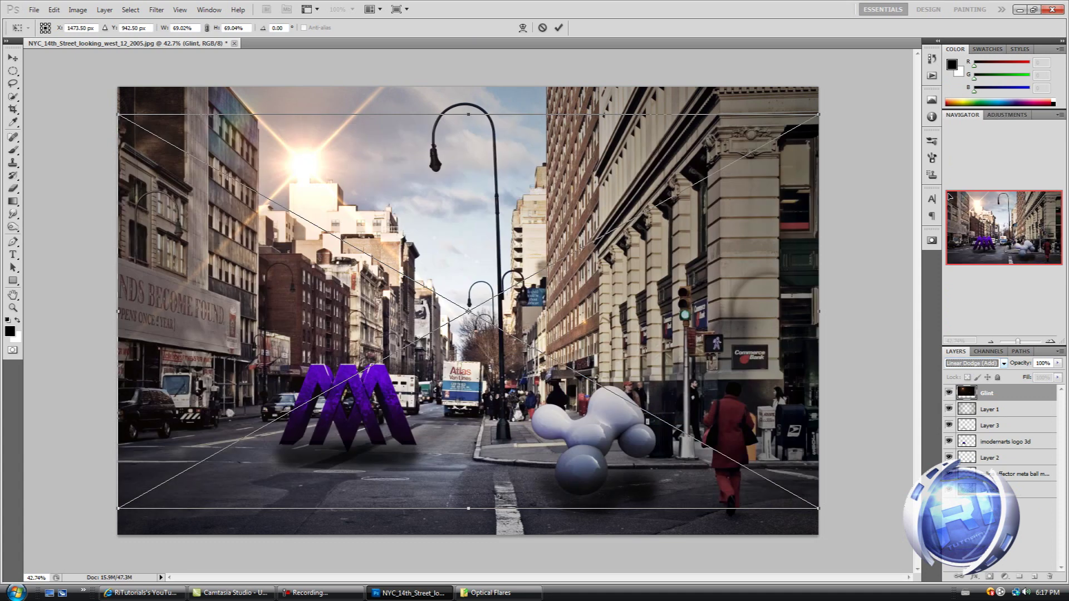
pyautogui.moveTo(349, 334); pyautogui.dragTo(333, 265)
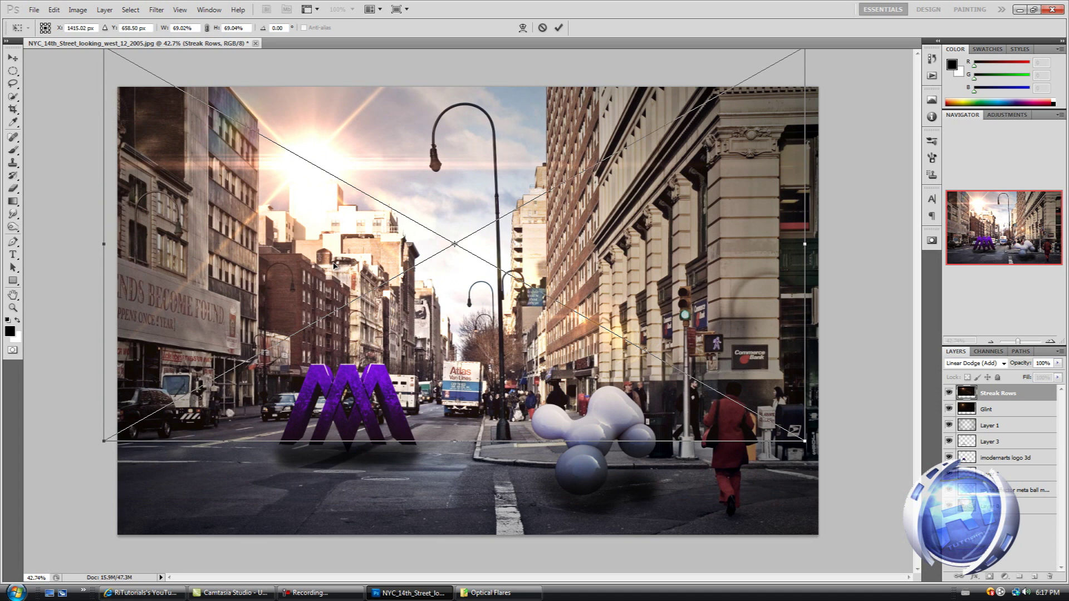
pyautogui.press('Return')
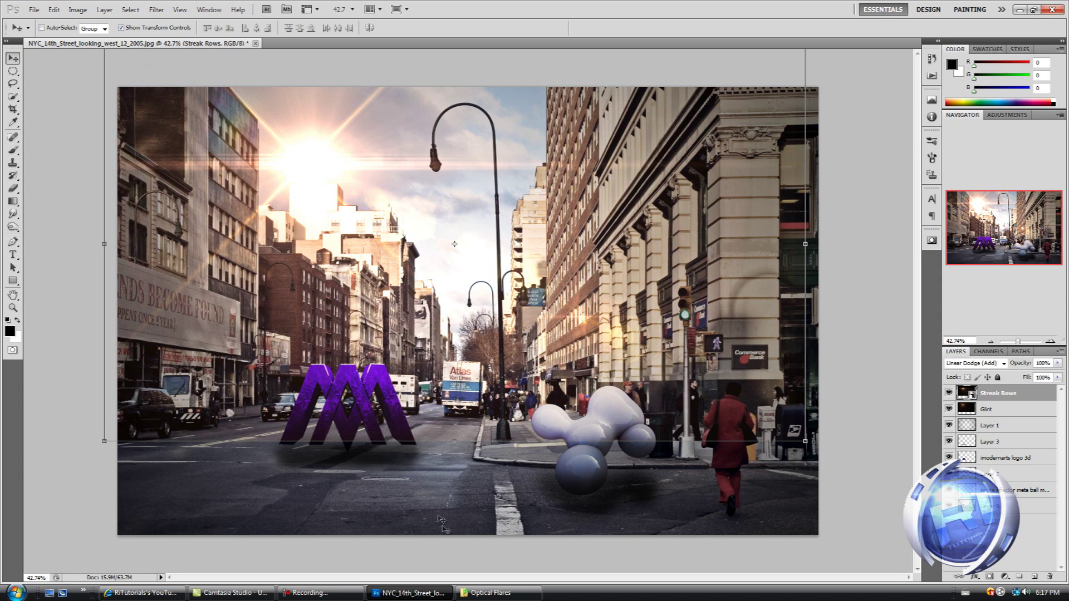
pyautogui.click(489, 593)
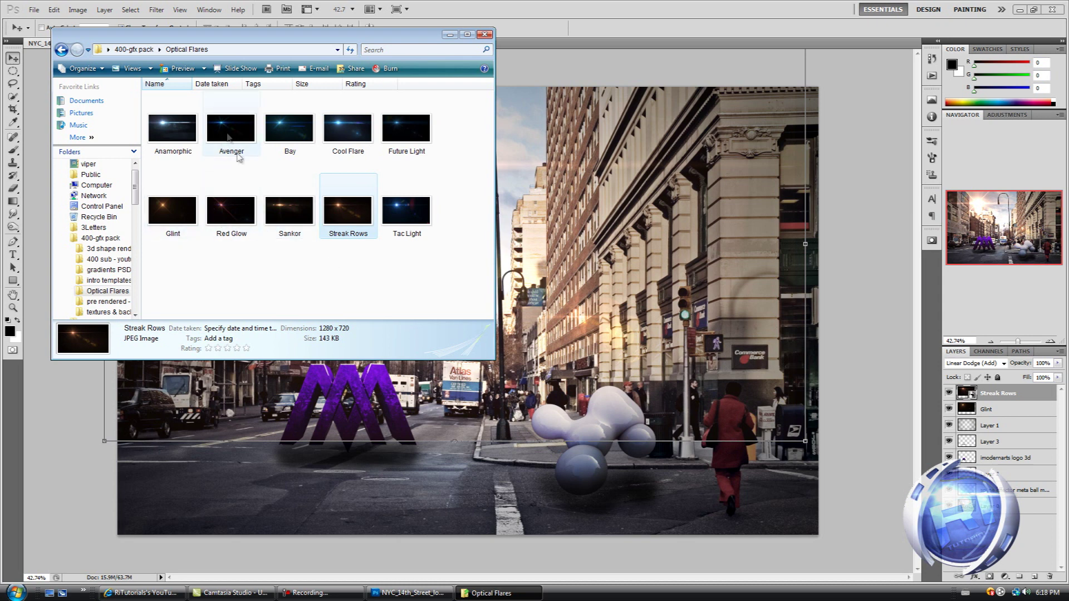
# Place the Red Glow flare at 31% scale in the canvas centre, blended as Linear Dodge (Add)
pyautogui.click(231, 215)
pyautogui.moveTo(229, 203); pyautogui.dragTo(325, 446)
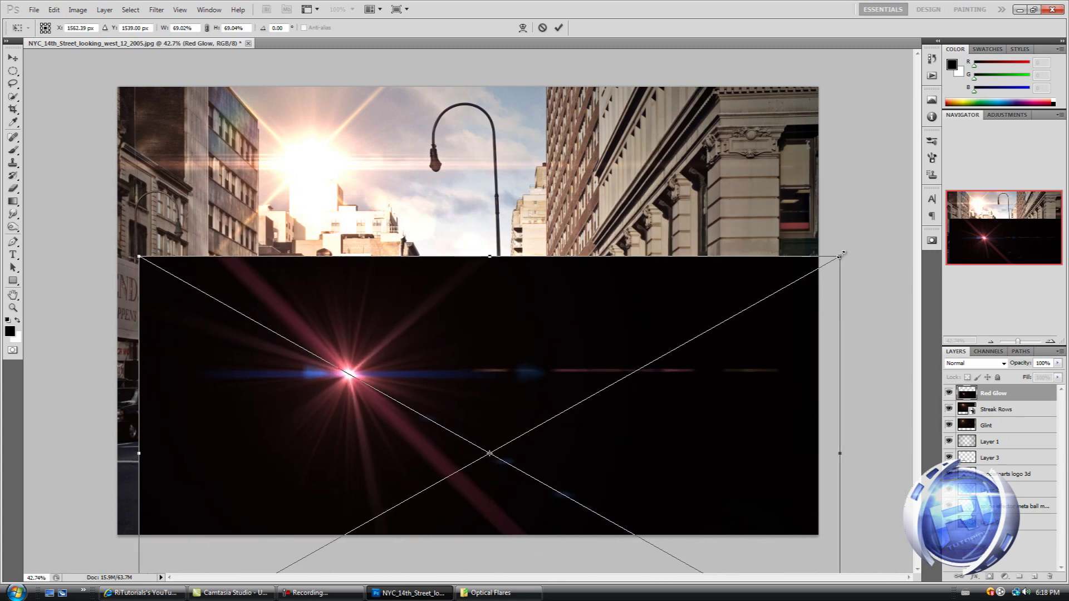
pyautogui.moveTo(842, 254); pyautogui.dragTo(456, 472)
pyautogui.moveTo(314, 503); pyautogui.dragTo(426, 339)
pyautogui.press('Return')
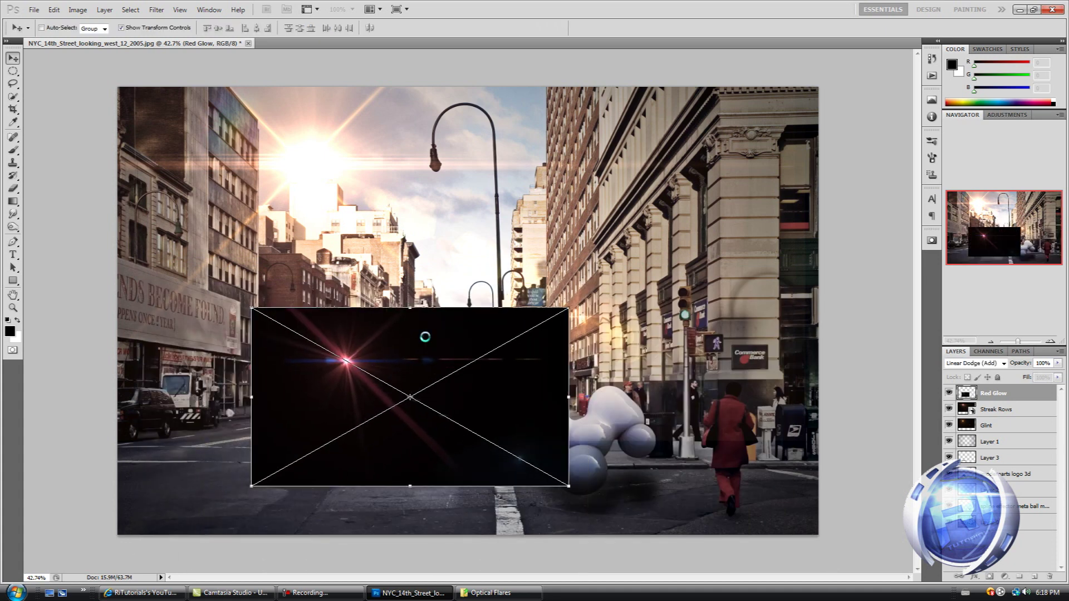
pyautogui.click(989, 364)
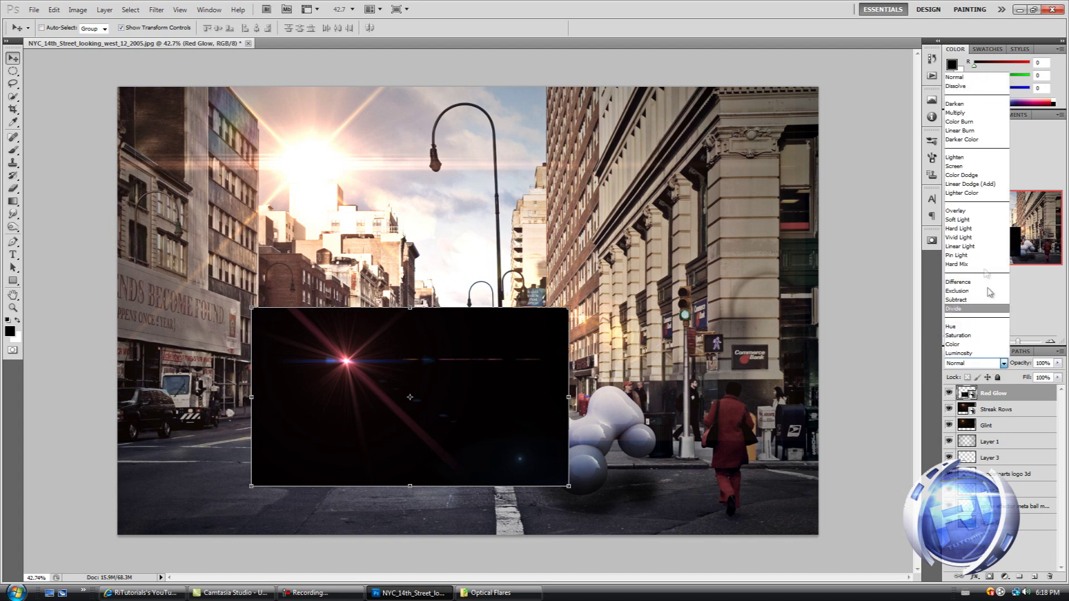
pyautogui.click(979, 185)
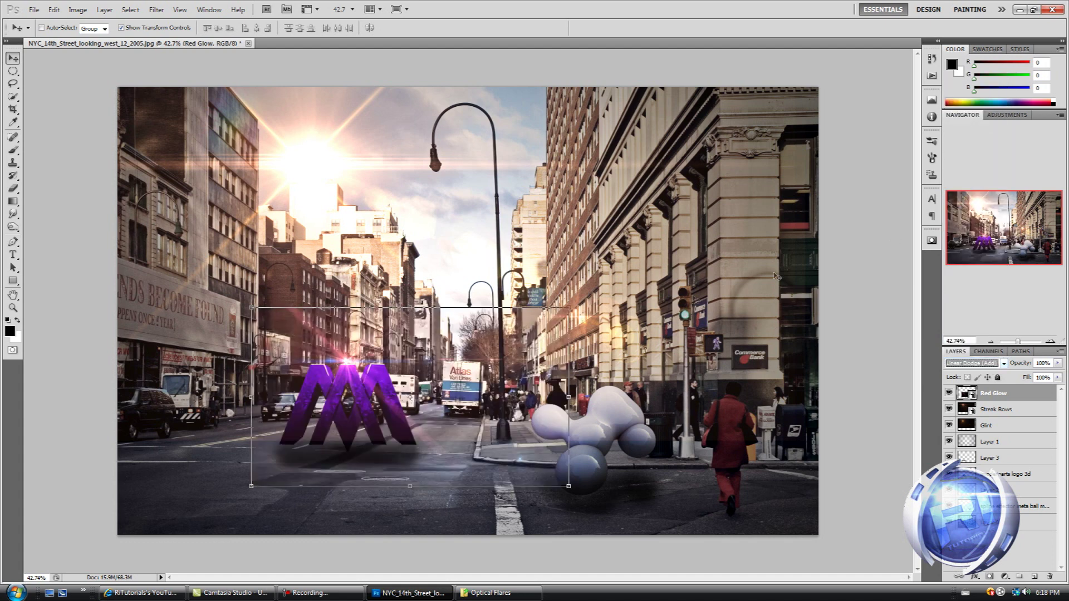
# Move the red glow onto the purple logo's top and rasterize its layer for erasing
pyautogui.moveTo(397, 391); pyautogui.dragTo(345, 378)
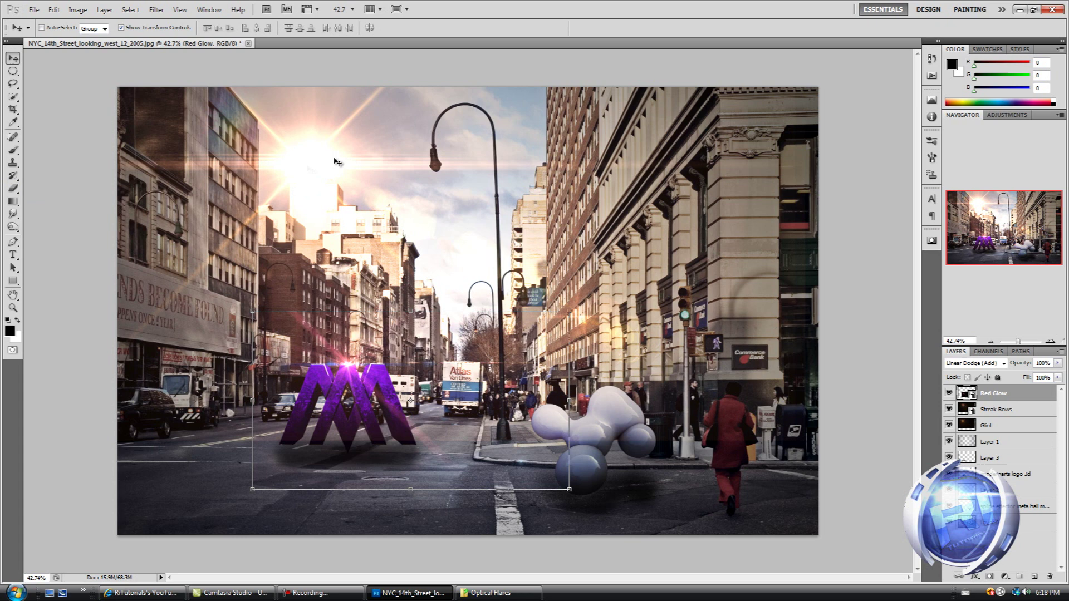
pyautogui.click(13, 189)
pyautogui.click(165, 212)
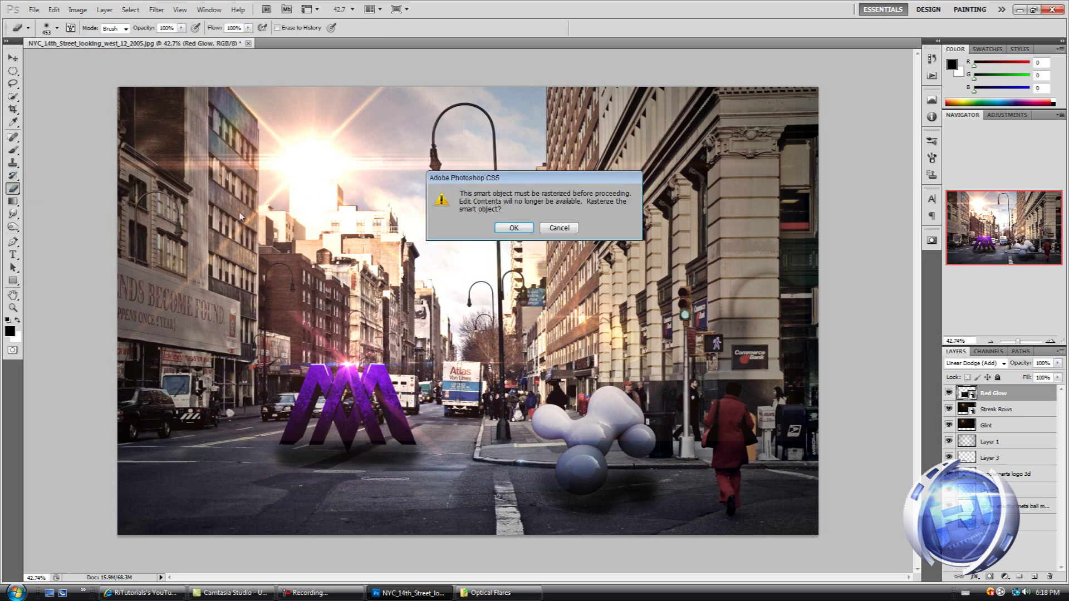
pyautogui.click(515, 227)
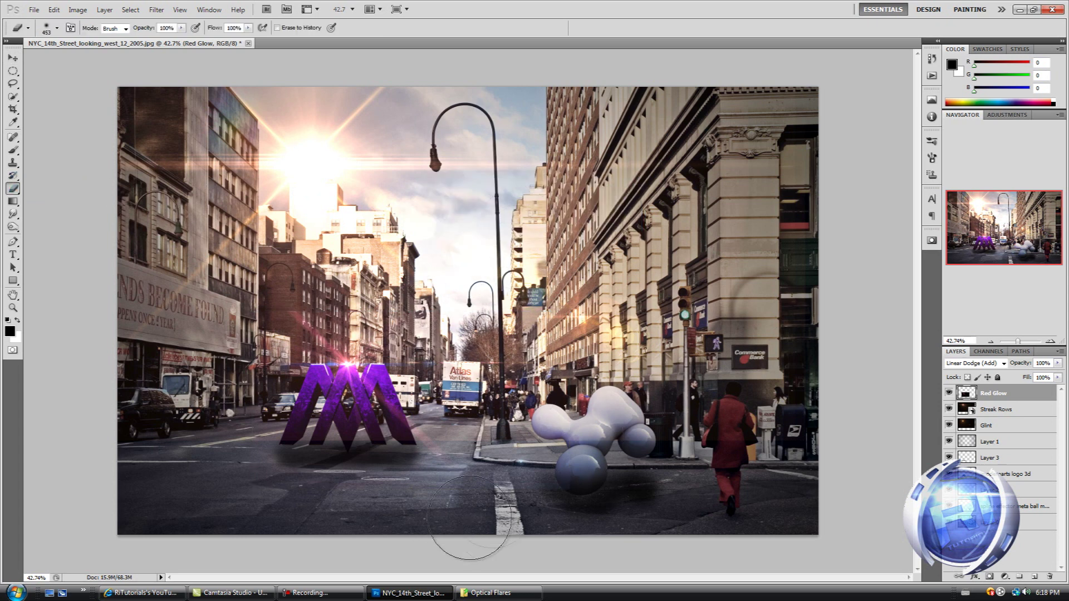
# Erase the red glow spill from the buildings, then begin erasing on the Streak Rows layer
pyautogui.moveTo(292, 297)
pyautogui.mouseDown()
pyautogui.moveTo(276, 280)
pyautogui.moveTo(272, 329)
pyautogui.moveTo(258, 319)
pyautogui.moveTo(268, 274)
pyautogui.mouseUp()
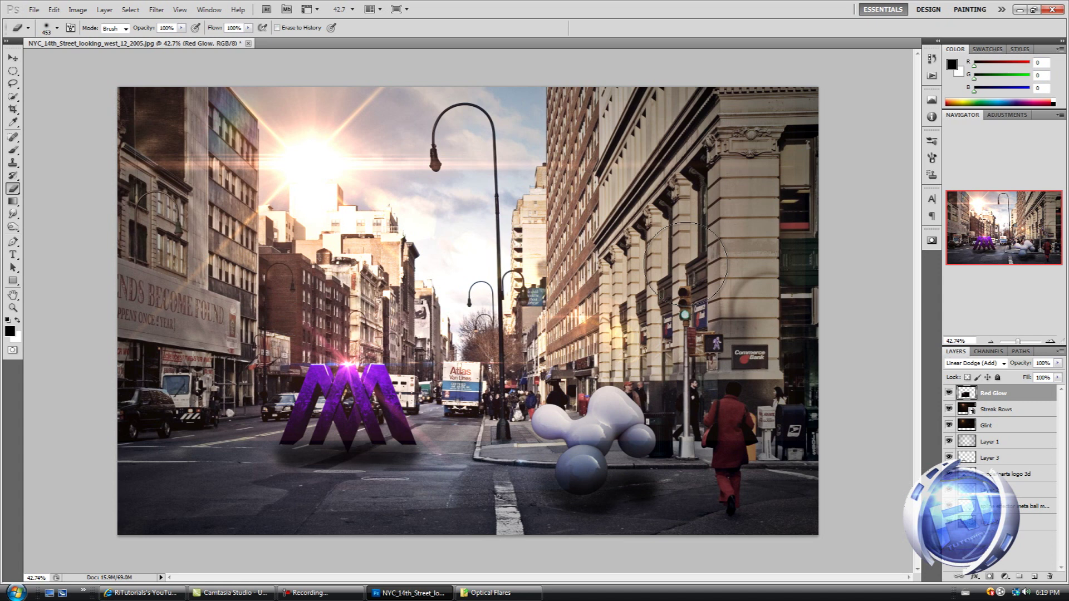
pyautogui.moveTo(645, 278)
pyautogui.mouseDown()
pyautogui.moveTo(613, 319)
pyautogui.moveTo(578, 313)
pyautogui.moveTo(595, 317)
pyautogui.mouseUp()
pyautogui.click(1033, 412)
pyautogui.click(330, 188)
pyautogui.click(518, 232)
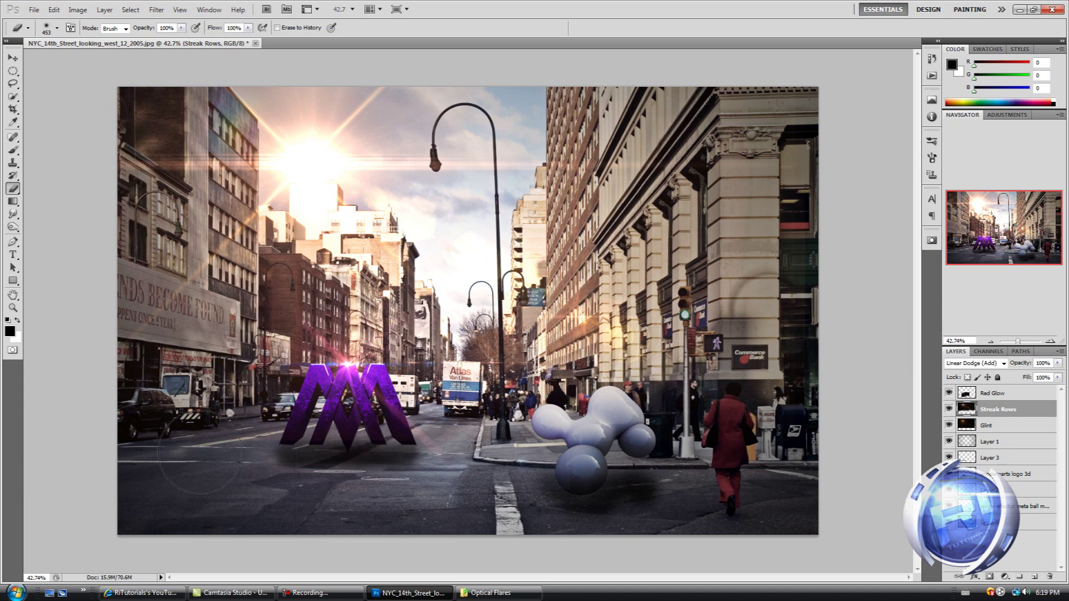
# Erase the Glint layer's stray rings at the lower left near the white blob and lamppost
pyautogui.click(1010, 426)
pyautogui.moveTo(151, 494); pyautogui.dragTo(106, 495)
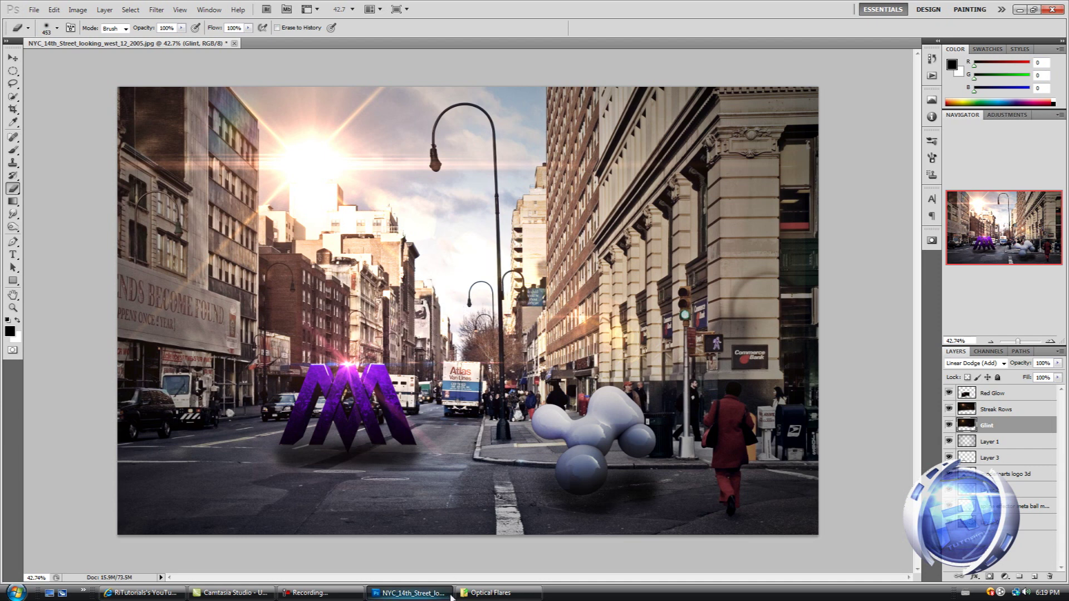
# Close the Optical Flares window and scroll down the desktop's Pictures fence
pyautogui.click(409, 593)
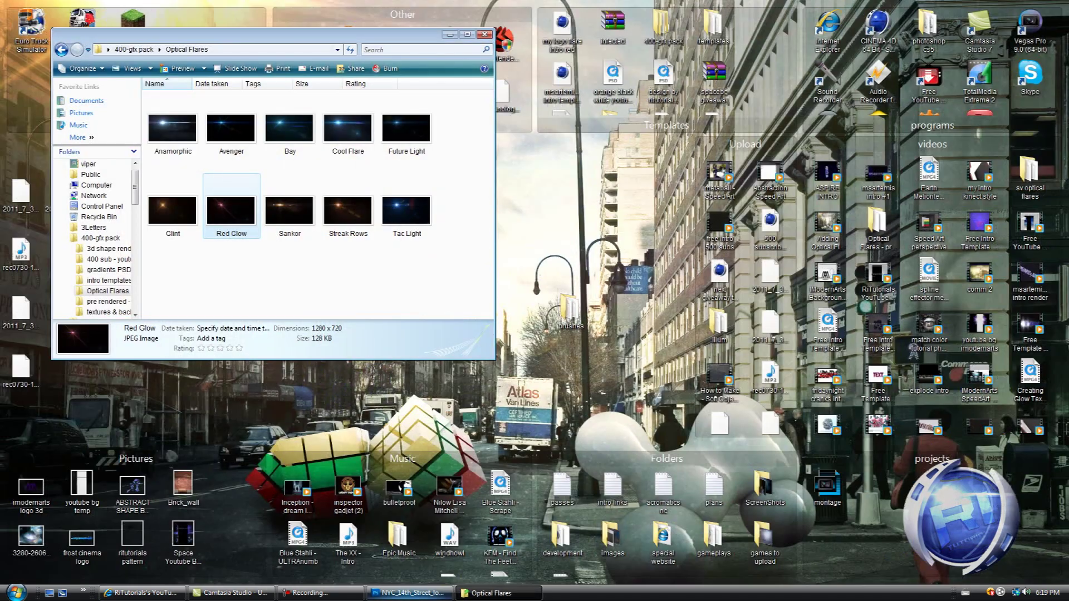
pyautogui.click(490, 13)
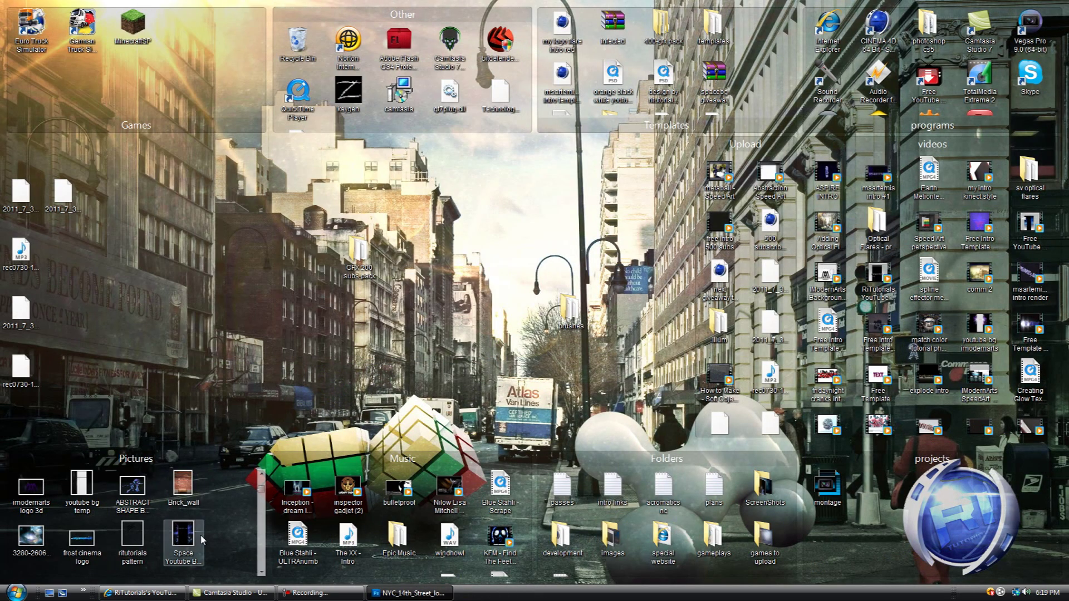
pyautogui.scroll(-3, 234, 510)
pyautogui.scroll(-3, 235, 510)
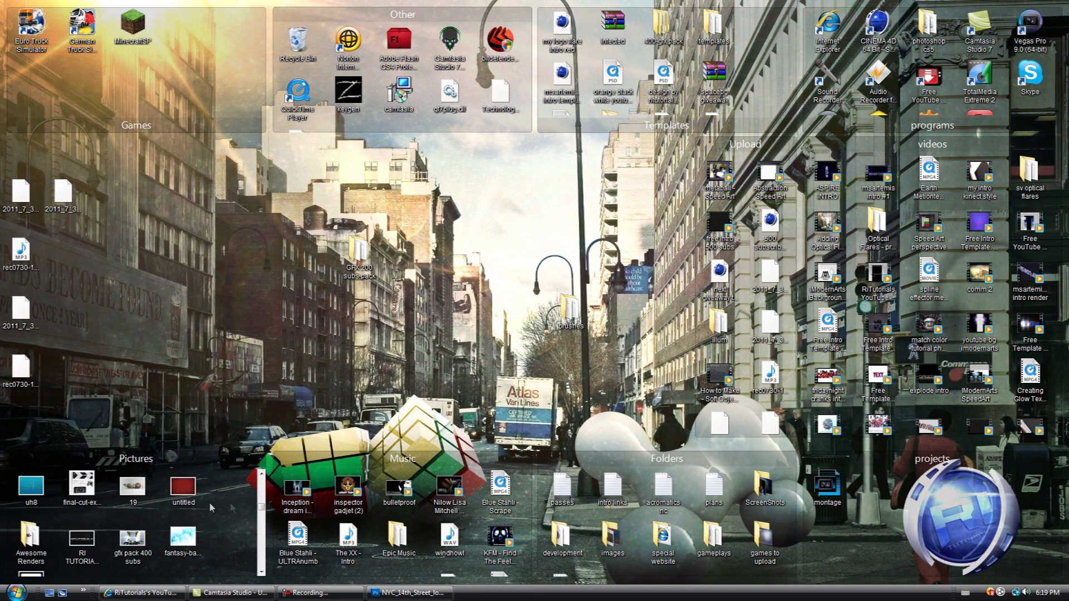
pyautogui.scroll(-3, 102, 509)
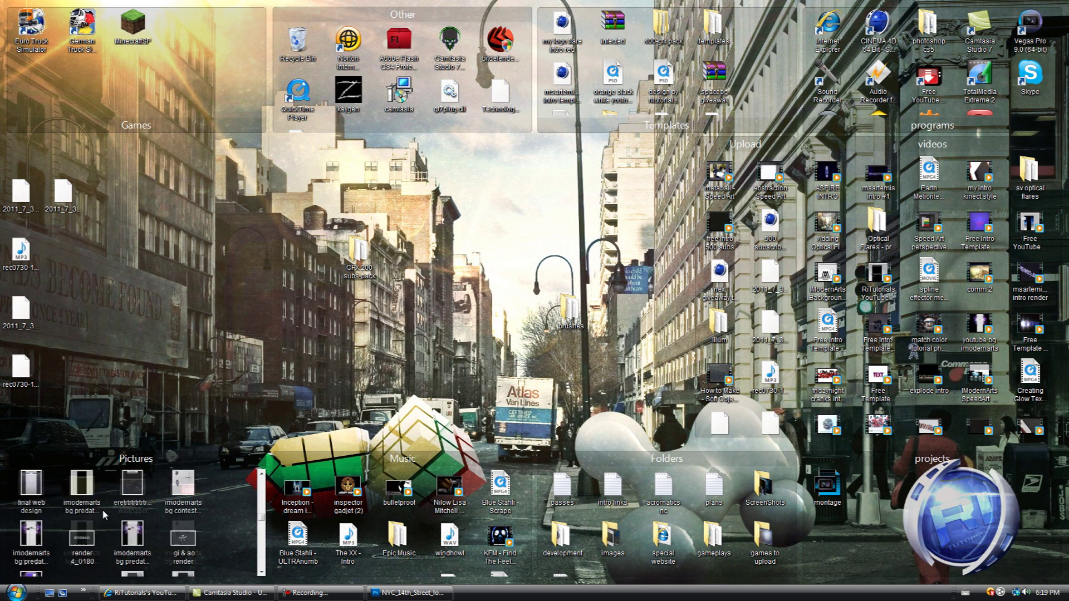
pyautogui.scroll(-3, 95, 504)
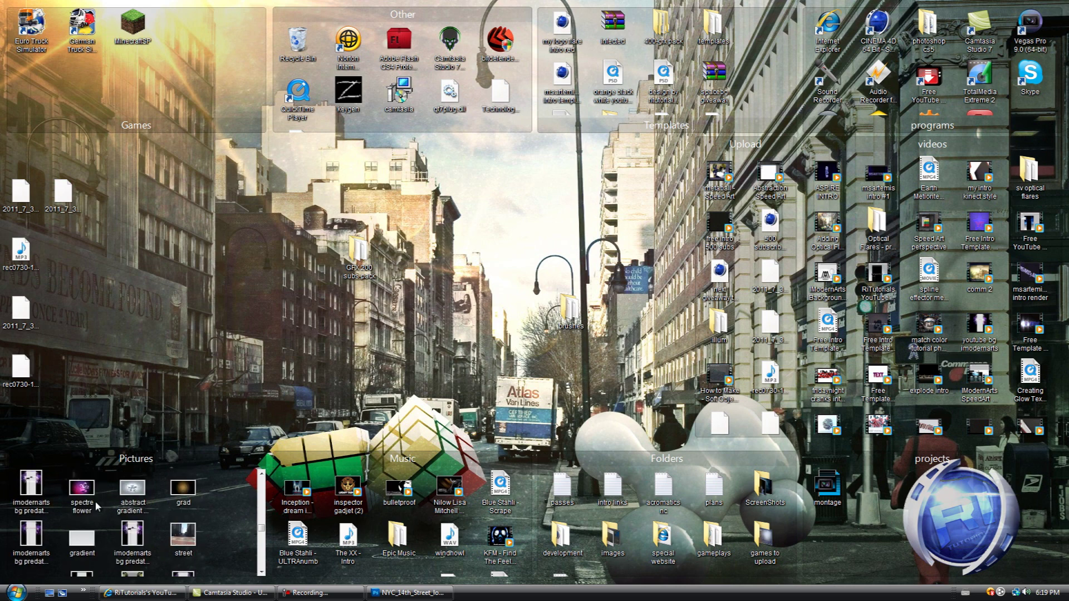
pyautogui.scroll(-3, 96, 501)
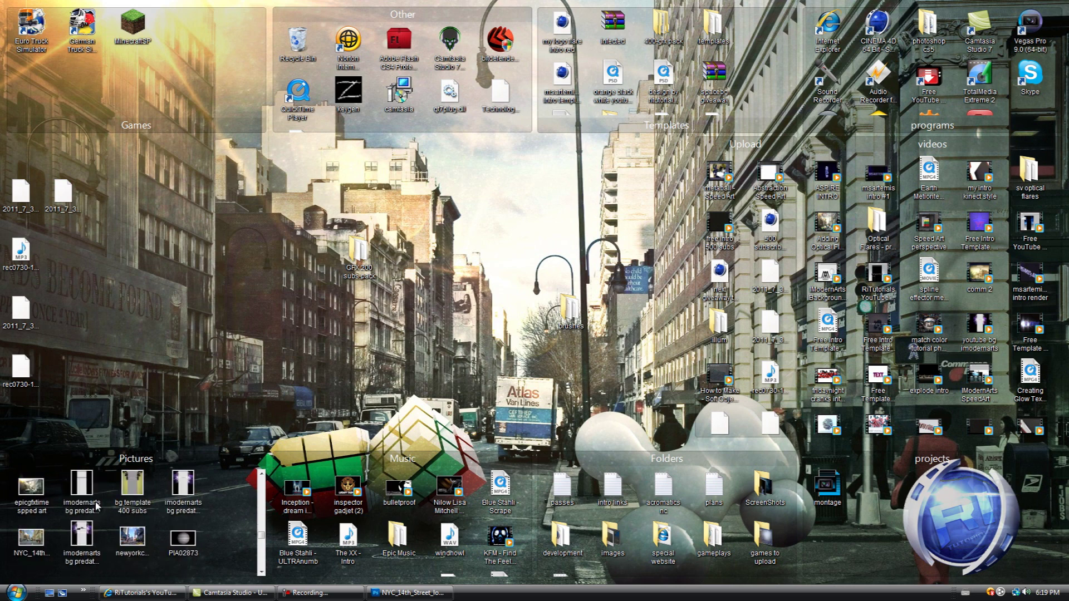
pyautogui.scroll(-1, 92, 548)
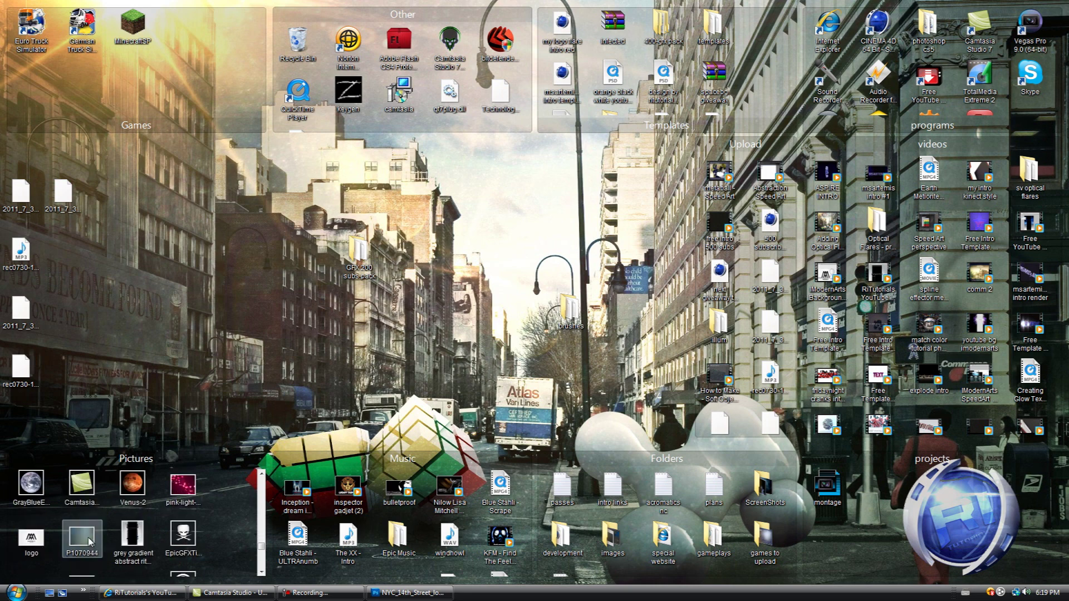
# Preview the P1070944 dust photo in Photo Gallery, then close the viewer
pyautogui.doubleClick(83, 537)
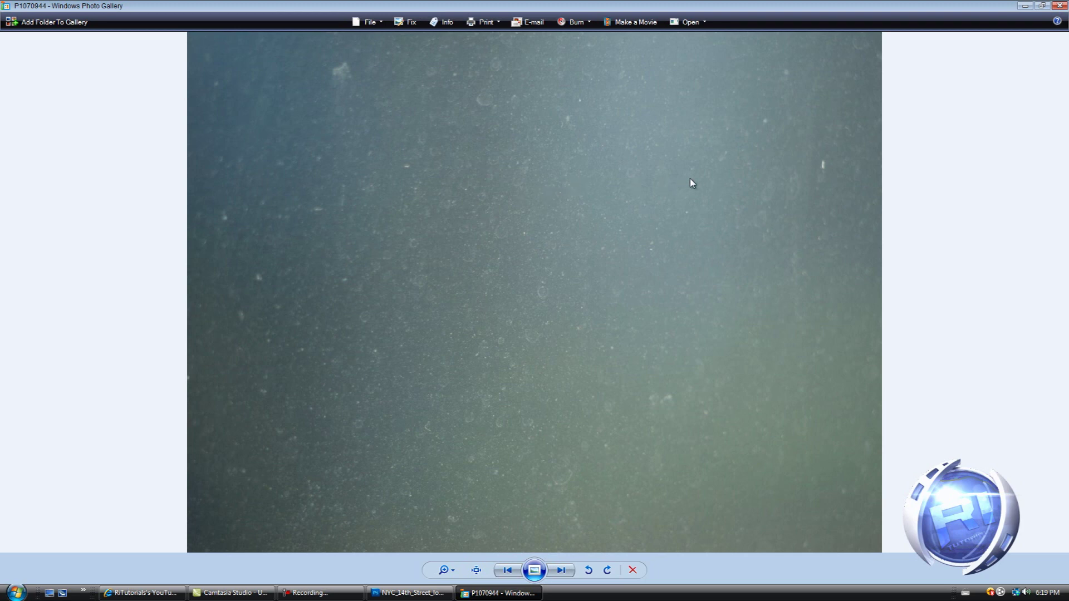
pyautogui.press('Delete')
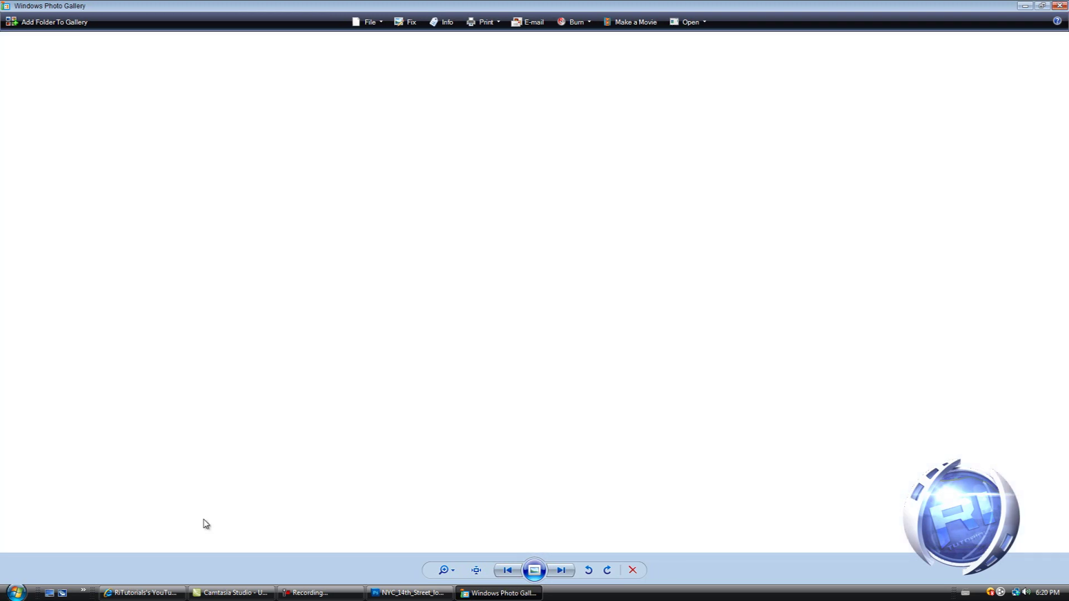
pyautogui.hotkey('alt', 'F4')
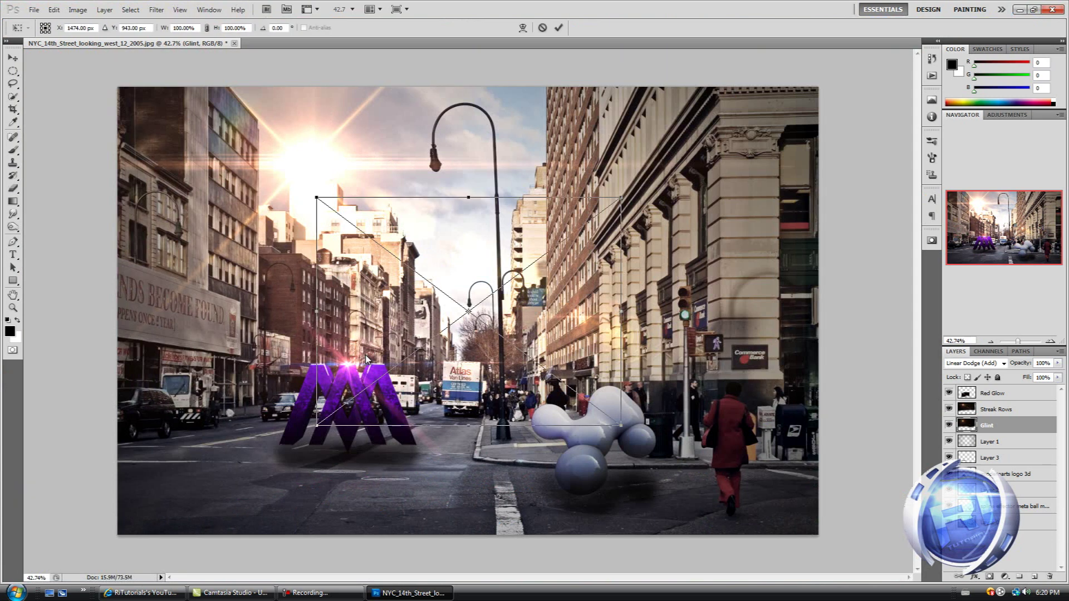
# Stretch the P1070944 dust texture over the entire street scene and commit it
pyautogui.moveTo(314, 197); pyautogui.dragTo(117, 87)
pyautogui.moveTo(621, 423); pyautogui.dragTo(815, 531)
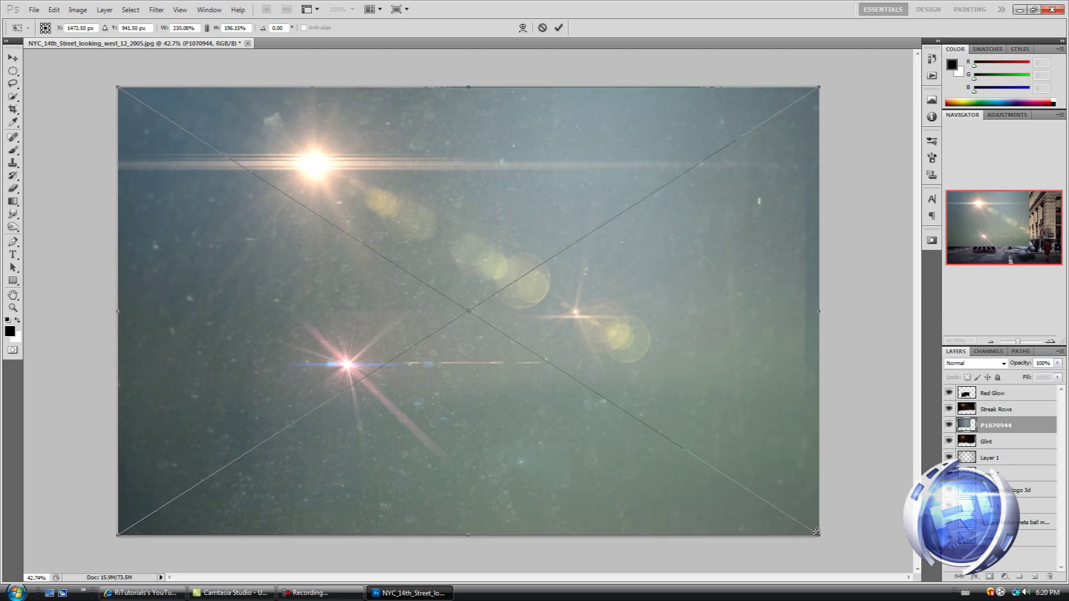
pyautogui.press('e')
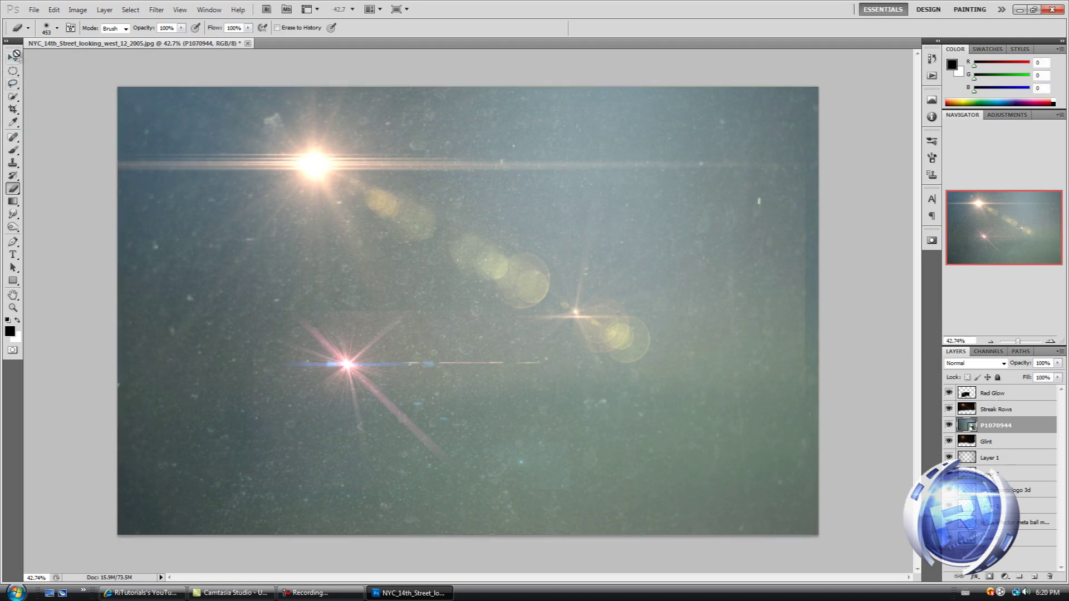
pyautogui.click(958, 365)
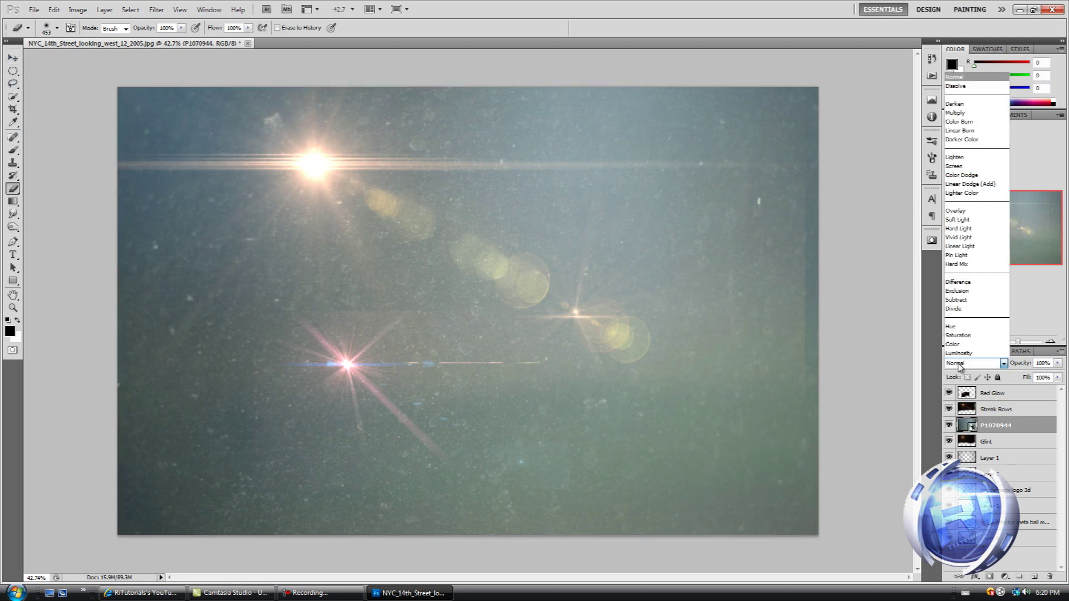
# Preview Darken, Screen, Linear Dodge (Add) and Overlay blend modes on the P1070944 dust texture
pyautogui.click(958, 365)
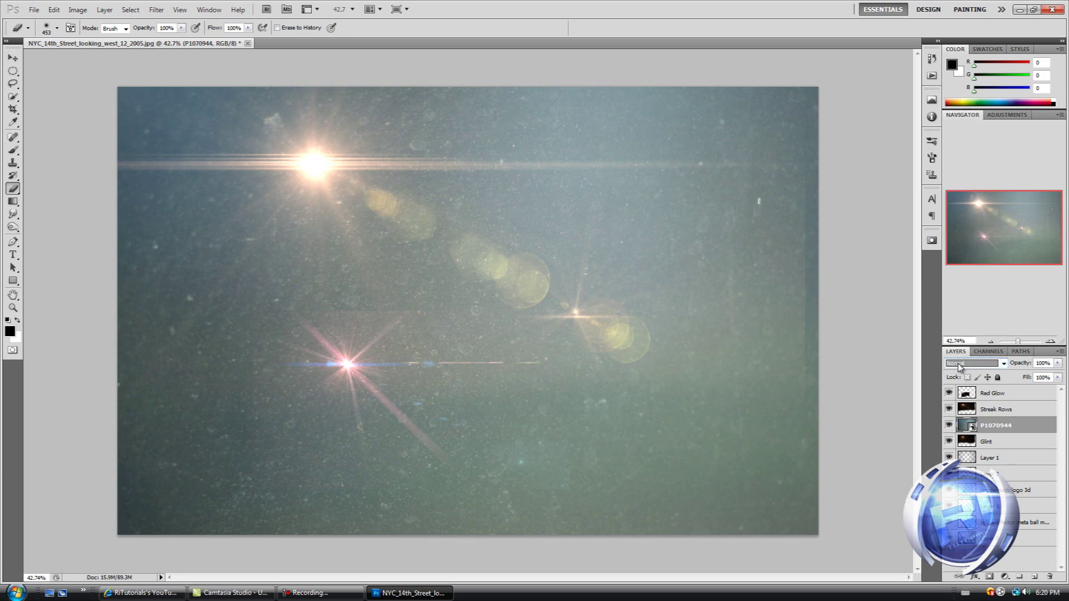
pyautogui.press('Down')
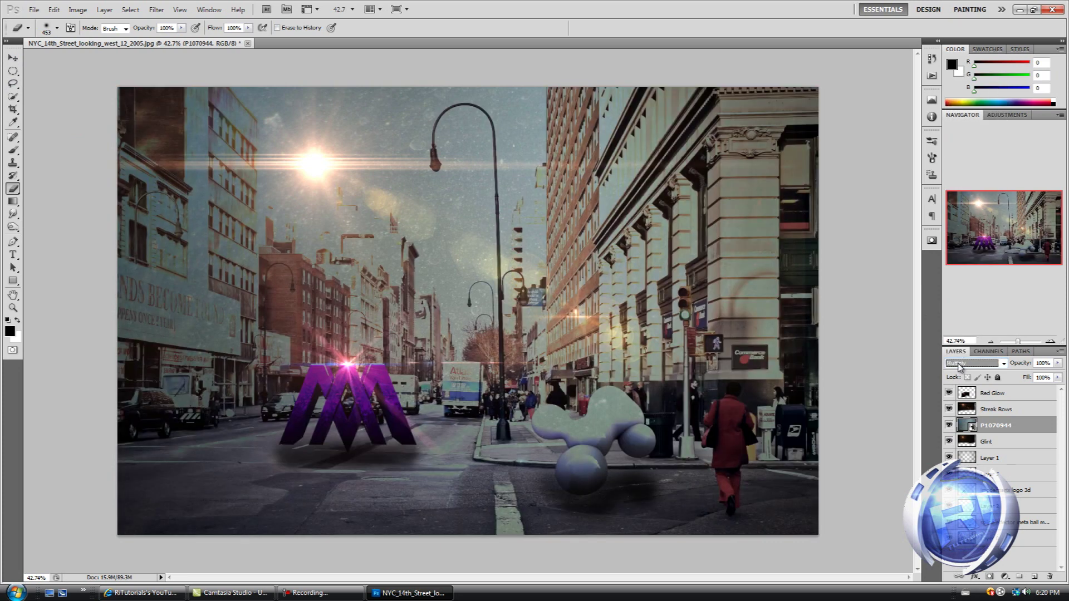
pyautogui.press('Down')
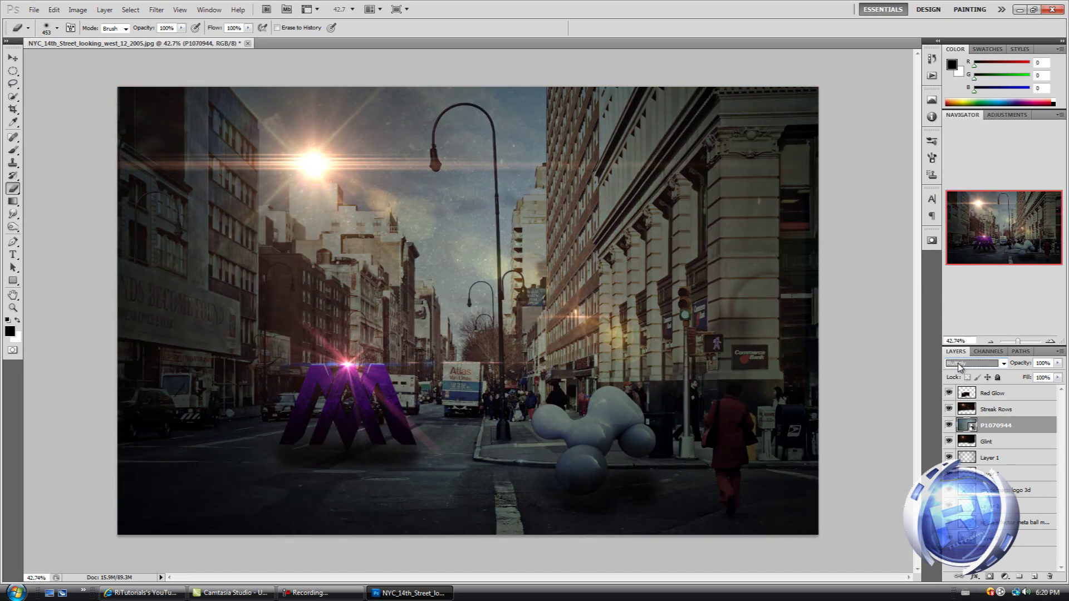
pyautogui.press('Down')
pyautogui.press('Down')
pyautogui.press('Down')
pyautogui.press('Down')
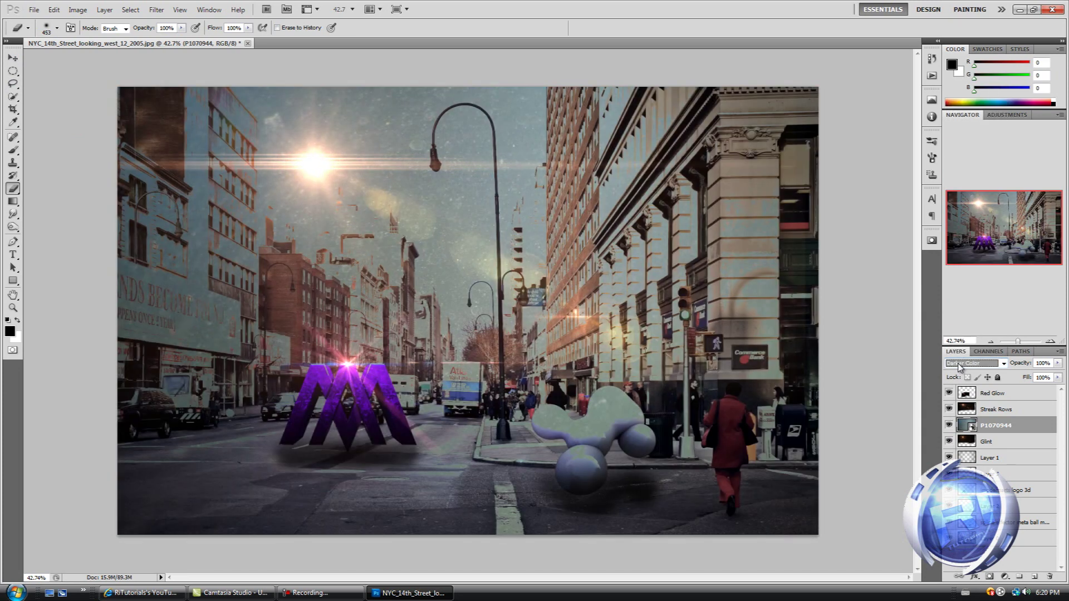
pyautogui.press('Down')
pyautogui.press('Down')
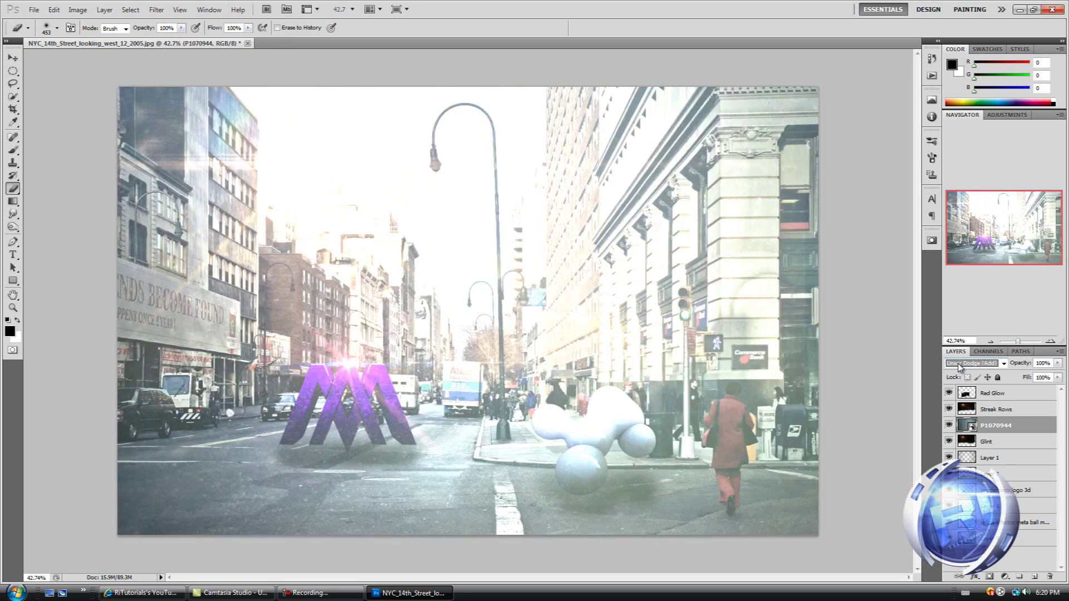
pyautogui.press('Down')
pyautogui.press('Up')
pyautogui.press('Down')
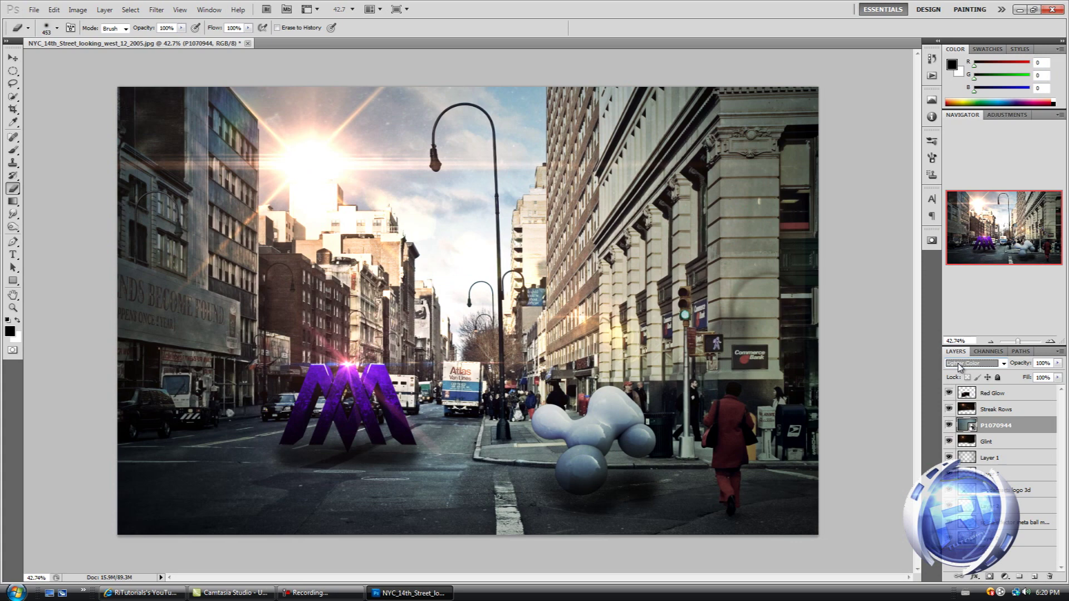
pyautogui.press('Down')
# Settle the dust texture on Soft Light and duplicate it as P1070944 copy
pyautogui.scroll(-2, 958, 368)
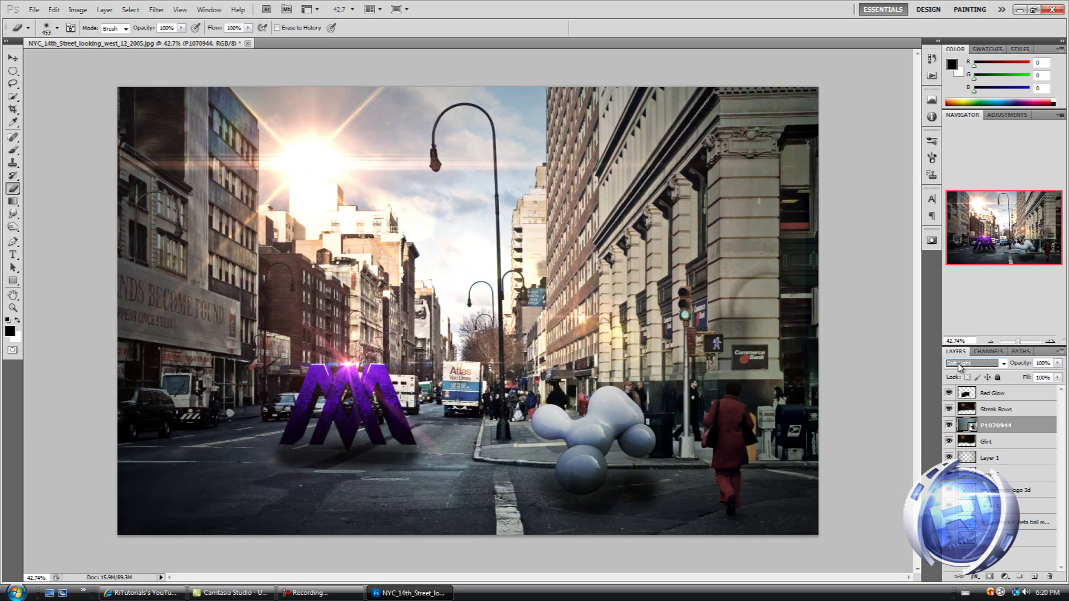
pyautogui.scroll(1, 958, 368)
pyautogui.scroll(-2, 958, 368)
pyautogui.scroll(2, 958, 367)
pyautogui.moveTo(1008, 427); pyautogui.dragTo(1033, 577)
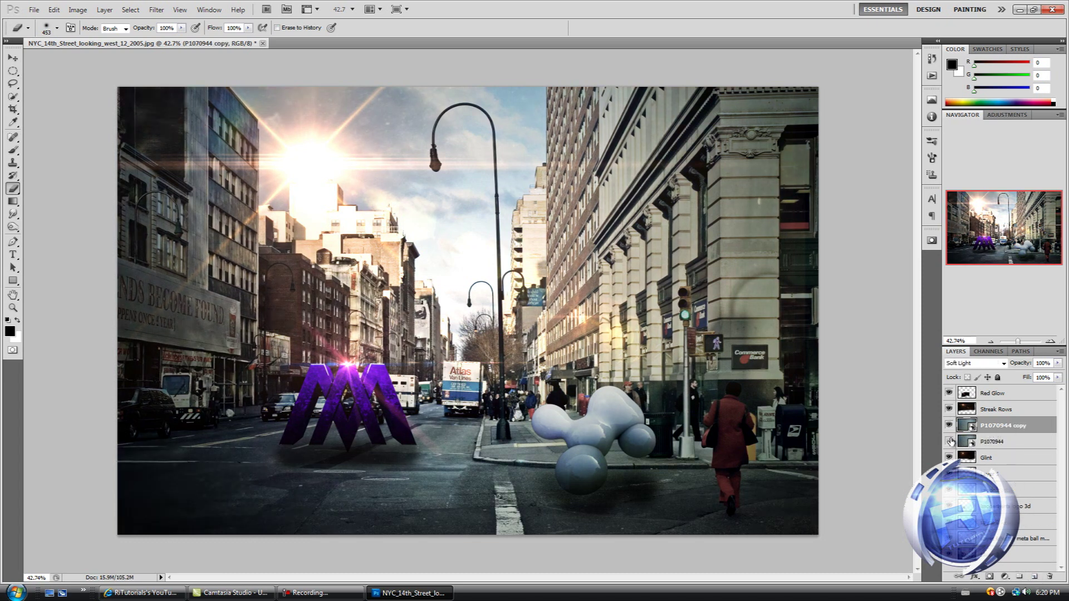
# Compare with the original texture toggled, and set the P1070944 copy back to Normal
pyautogui.click(950, 442)
pyautogui.click(950, 441)
pyautogui.click(950, 442)
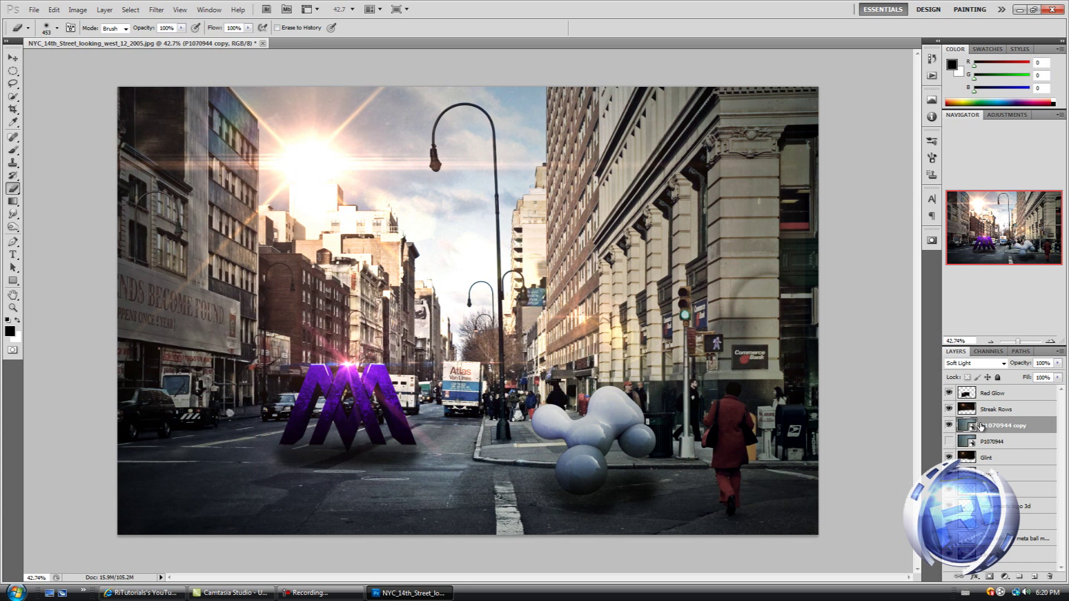
pyautogui.click(971, 364)
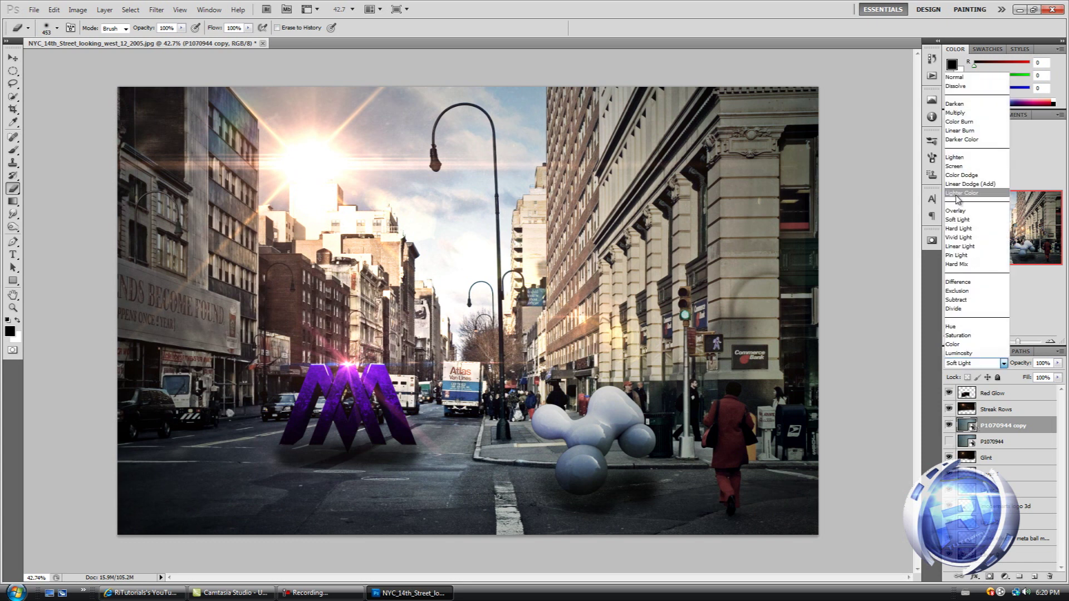
pyautogui.click(955, 77)
pyautogui.click(949, 442)
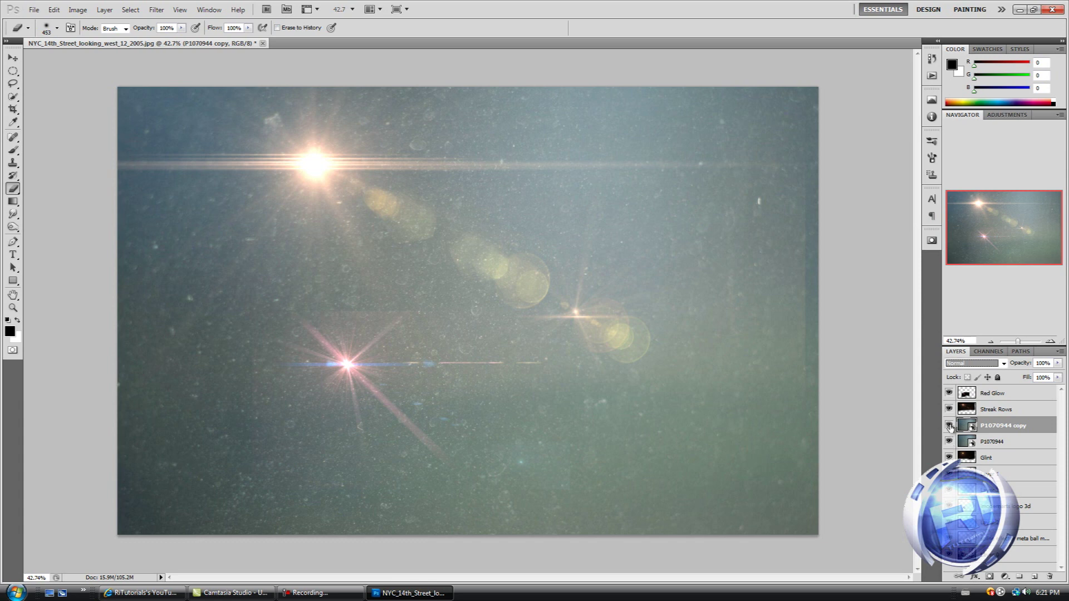
# Hide and delete the P1070944 copy, leaving P1070944 visible in Soft Light
pyautogui.click(950, 426)
pyautogui.click(949, 425)
pyautogui.click(949, 426)
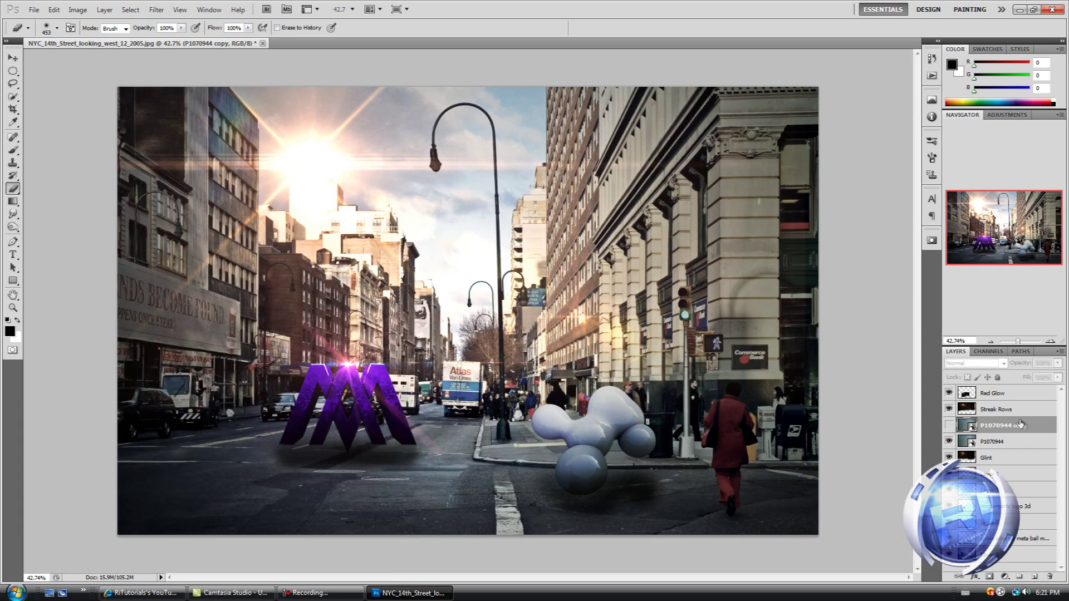
pyautogui.click(1050, 579)
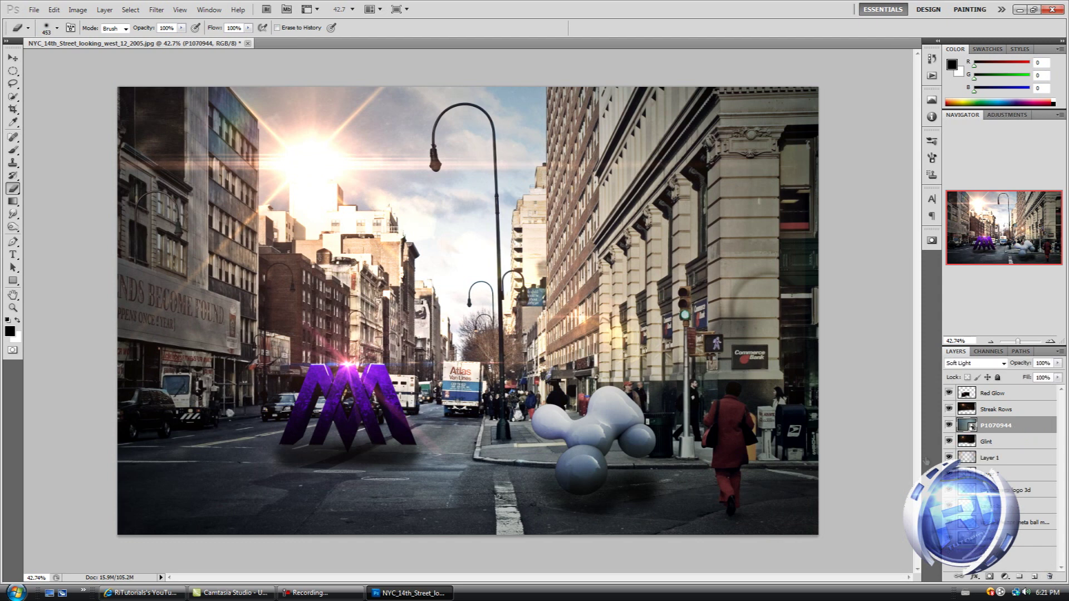
pyautogui.click(949, 427)
pyautogui.click(949, 427)
# Rasterize the P1070944 smart object when the Eraser is first used on it
pyautogui.click(847, 415)
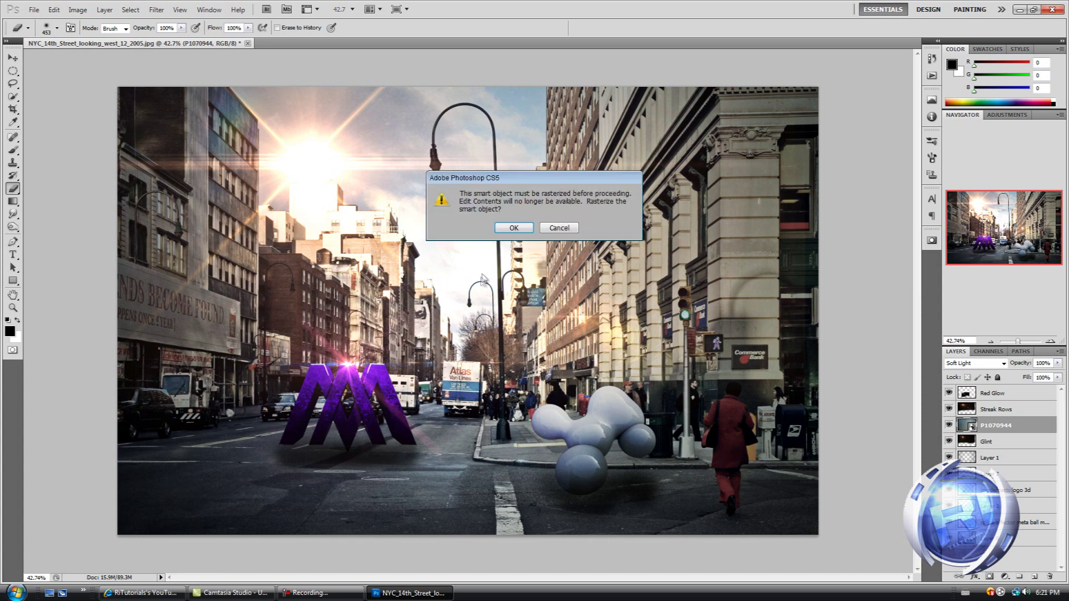
pyautogui.click(504, 230)
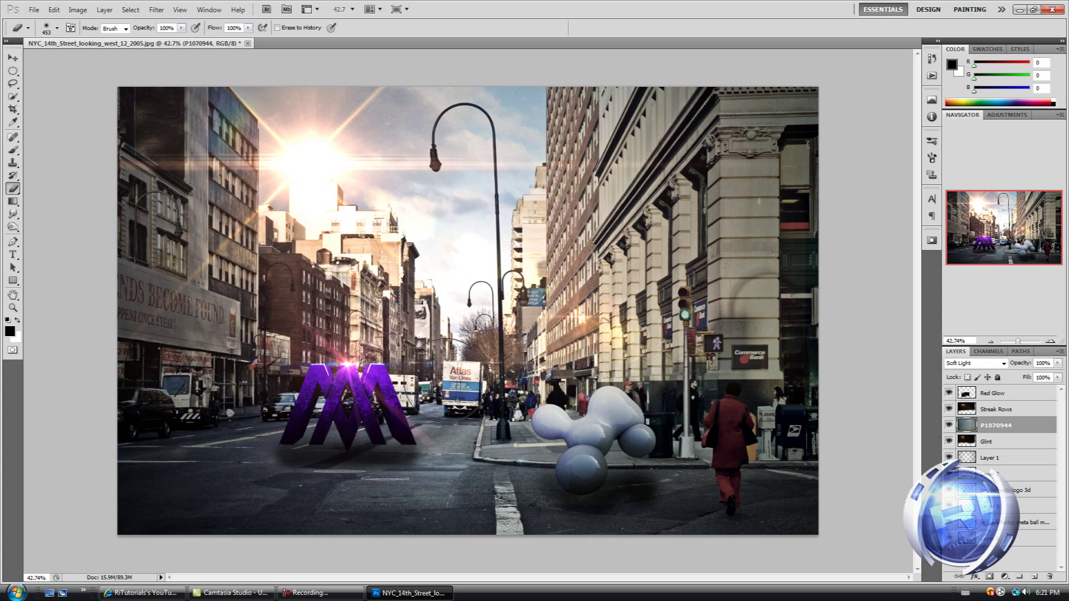